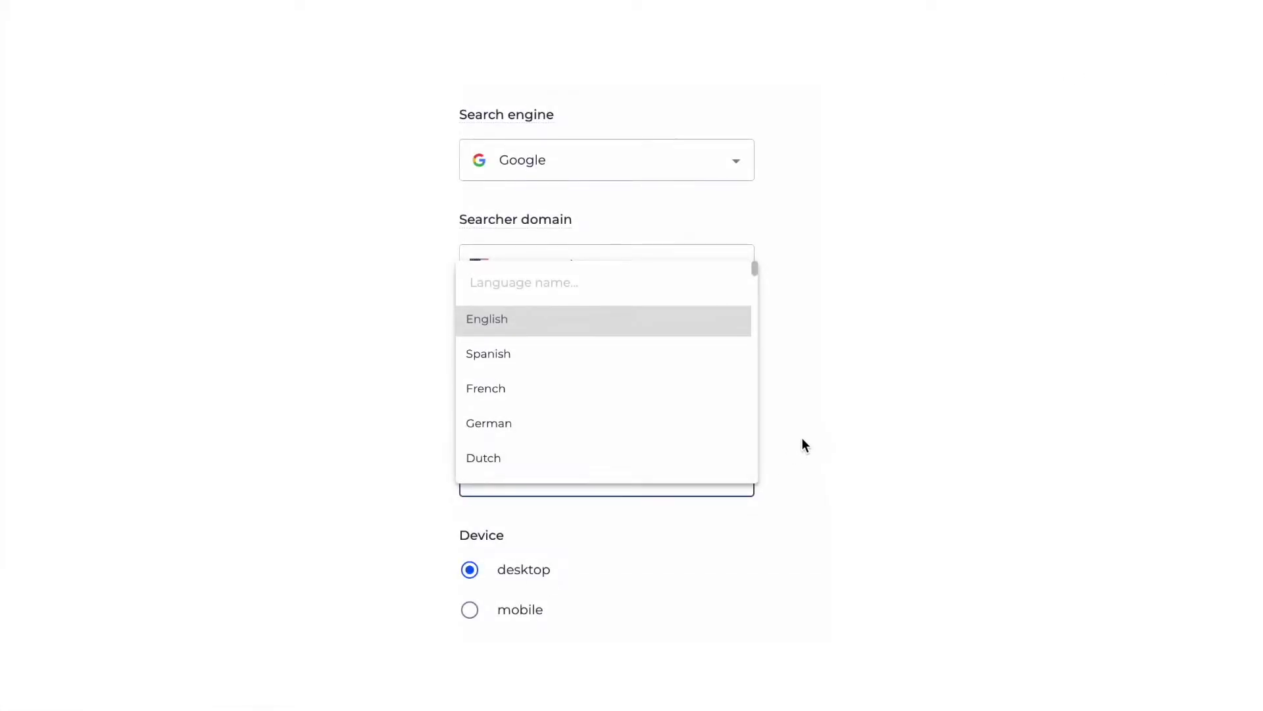
Set tracking to English and Google, and show the Google searcher domain list.
{"action": "left_click", "coordinate": [802, 437]}
{"action": "left_click", "coordinate": [703, 155]}
{"action": "left_click", "coordinate": [786, 196]}
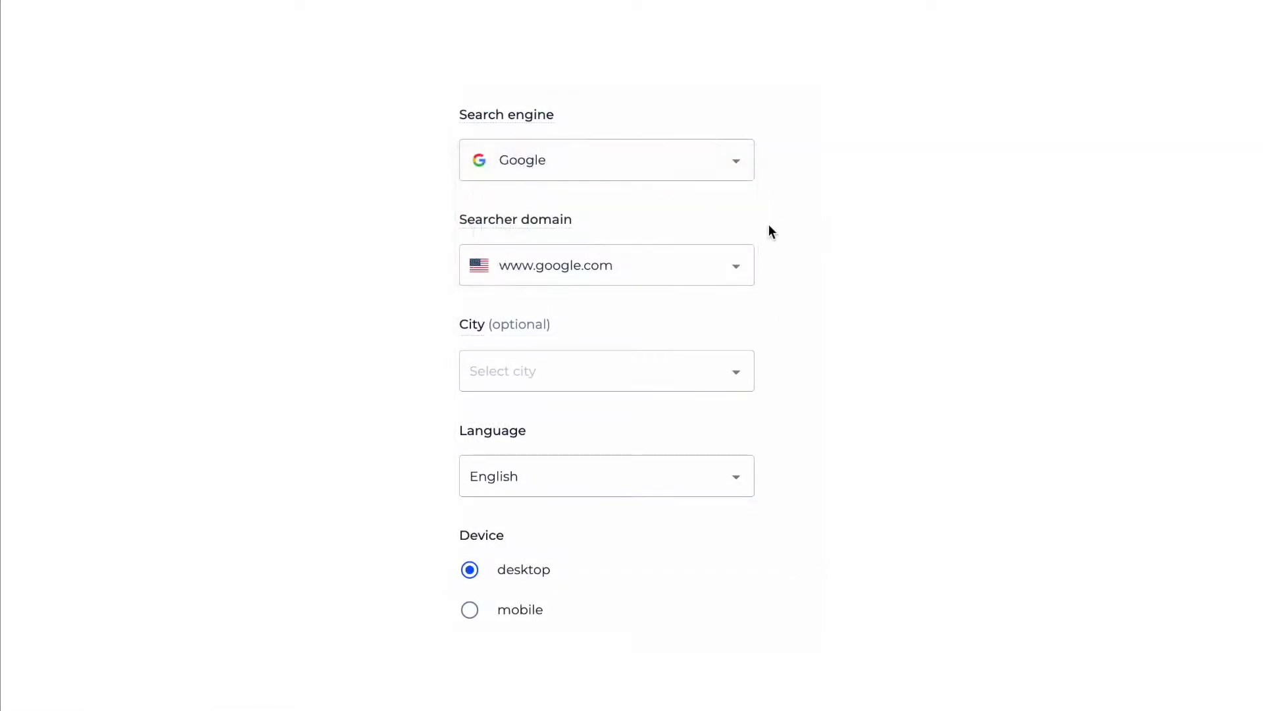
{"action": "left_click", "coordinate": [720, 270]}
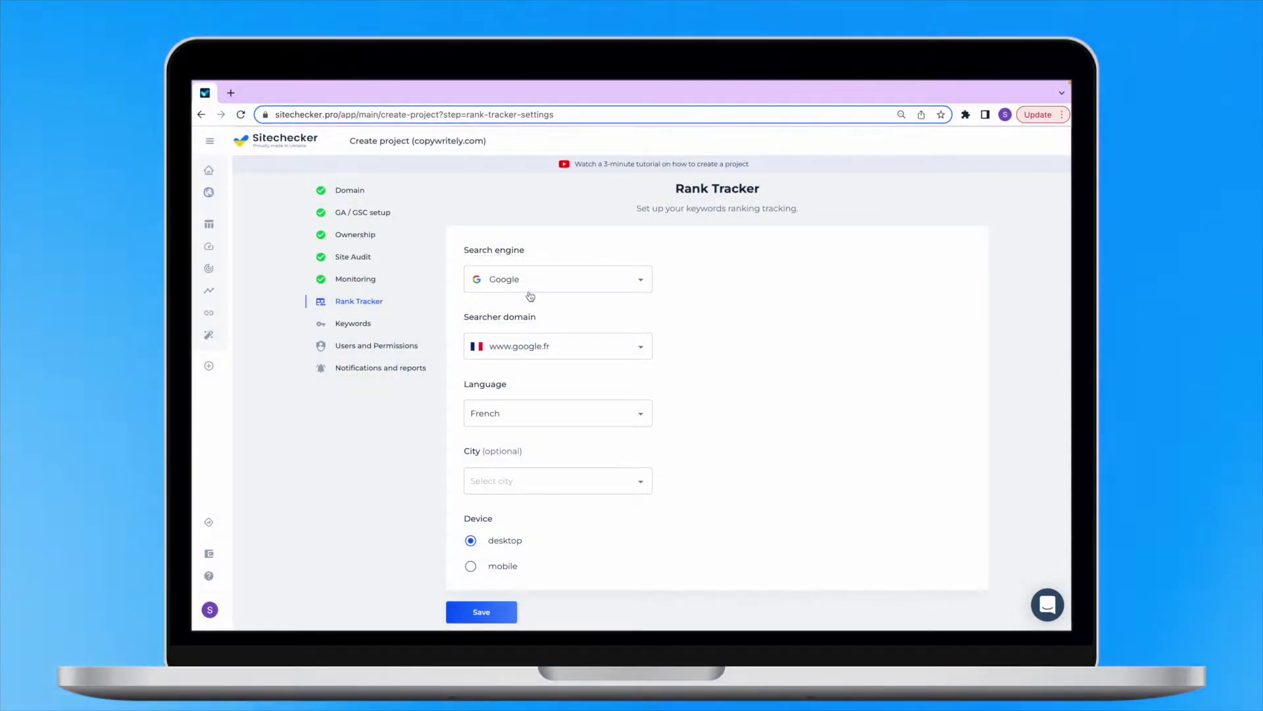
{"action": "left_click", "coordinate": [530, 291]}
{"action": "left_click", "coordinate": [530, 284]}
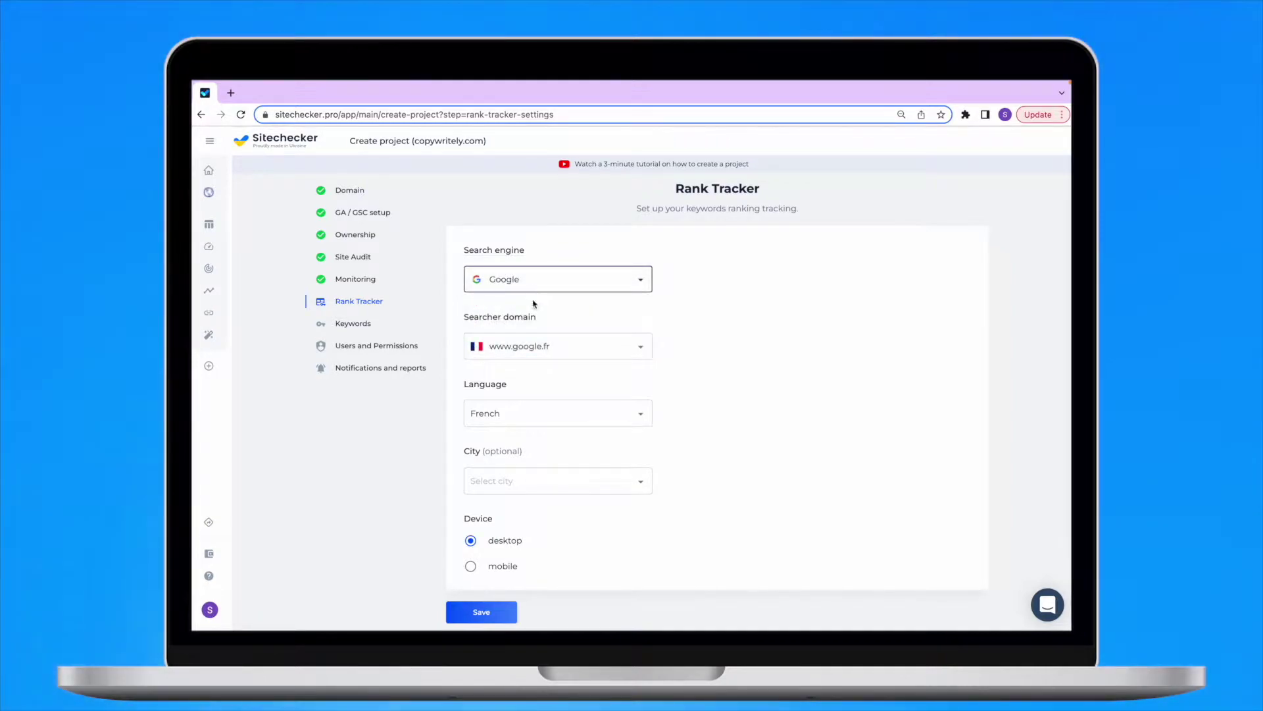
{"action": "left_click", "coordinate": [533, 343]}
{"action": "left_click", "coordinate": [658, 376]}
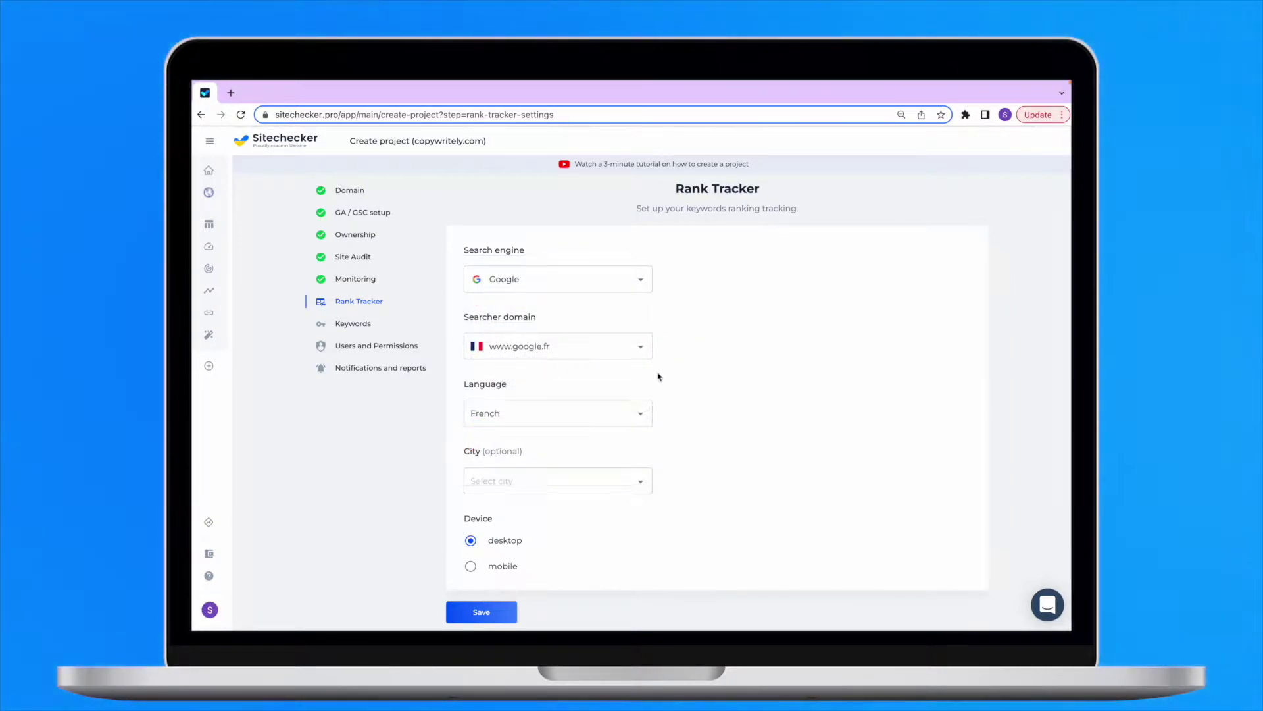
{"action": "left_click", "coordinate": [621, 411]}
{"action": "left_click", "coordinate": [700, 384]}
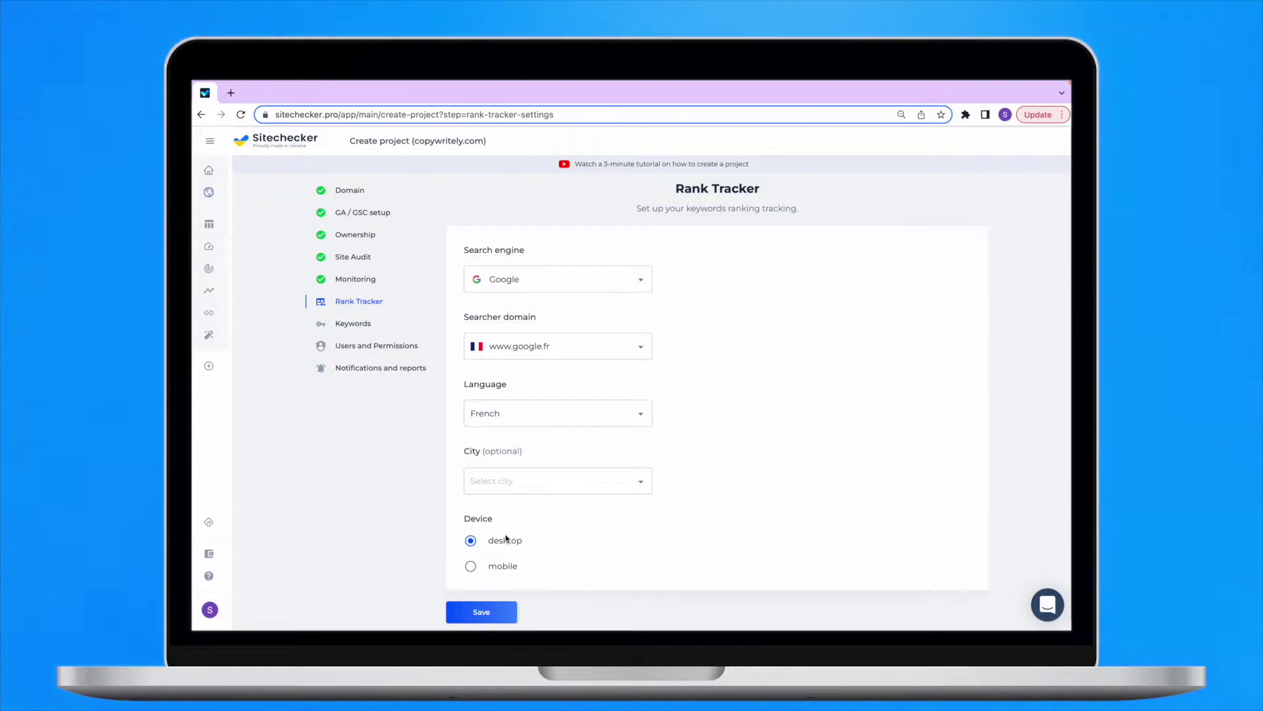
{"action": "left_click", "coordinate": [471, 565]}
{"action": "left_click", "coordinate": [484, 545]}
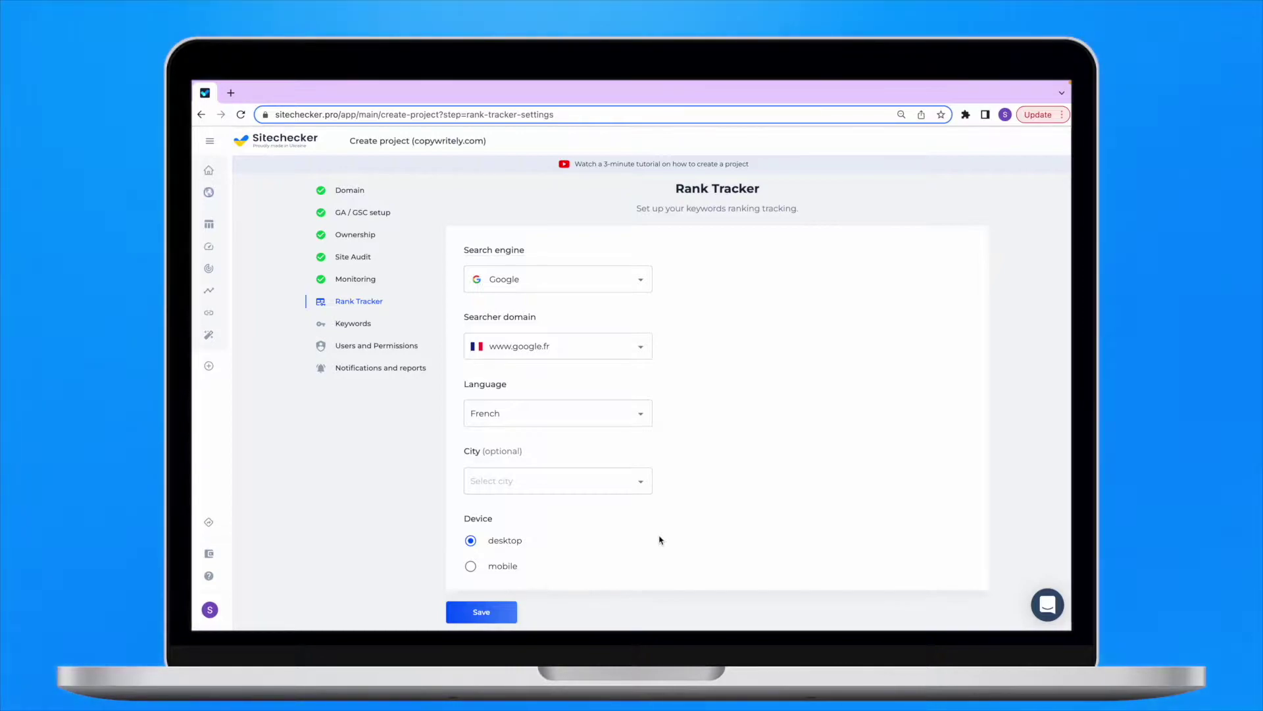
Save the settings, add the keyword 'bla bla', and preview the Excel file import option.
{"action": "left_click", "coordinate": [501, 612]}
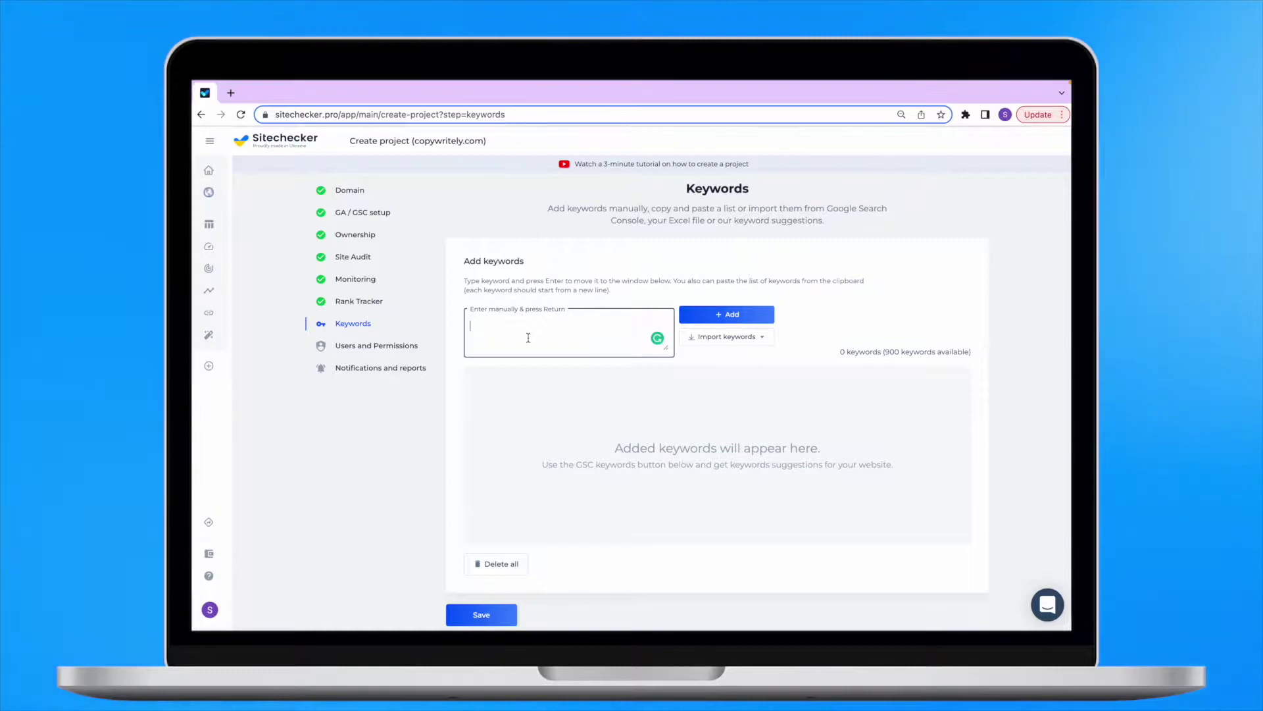
{"action": "type", "text": "bla bla"}
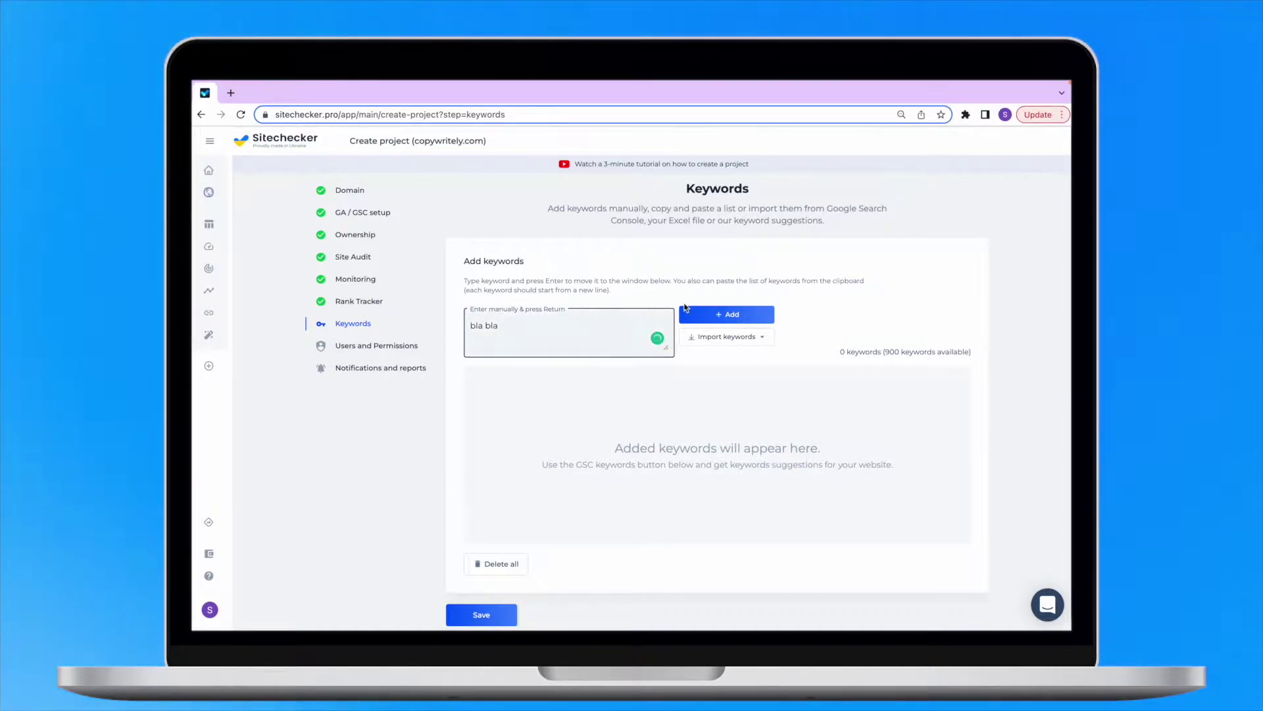
{"action": "left_click", "coordinate": [719, 314]}
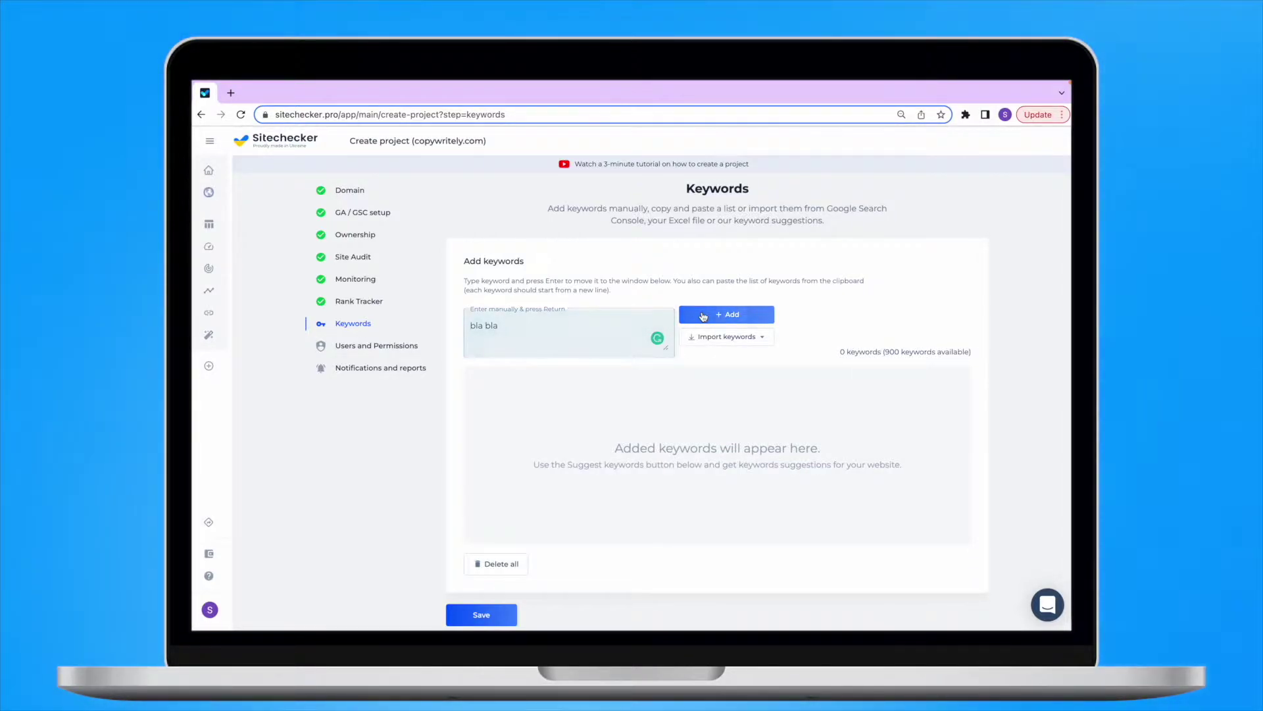
{"action": "left_click", "coordinate": [740, 336]}
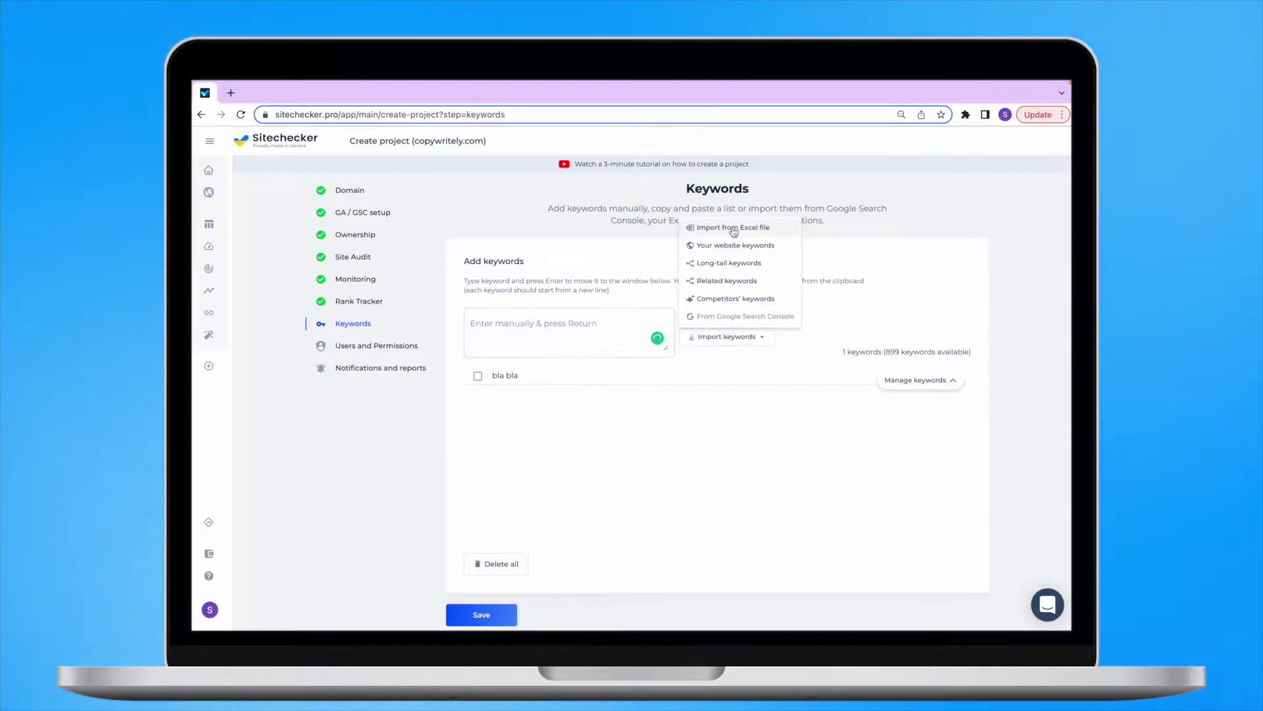
{"action": "left_click", "coordinate": [733, 229]}
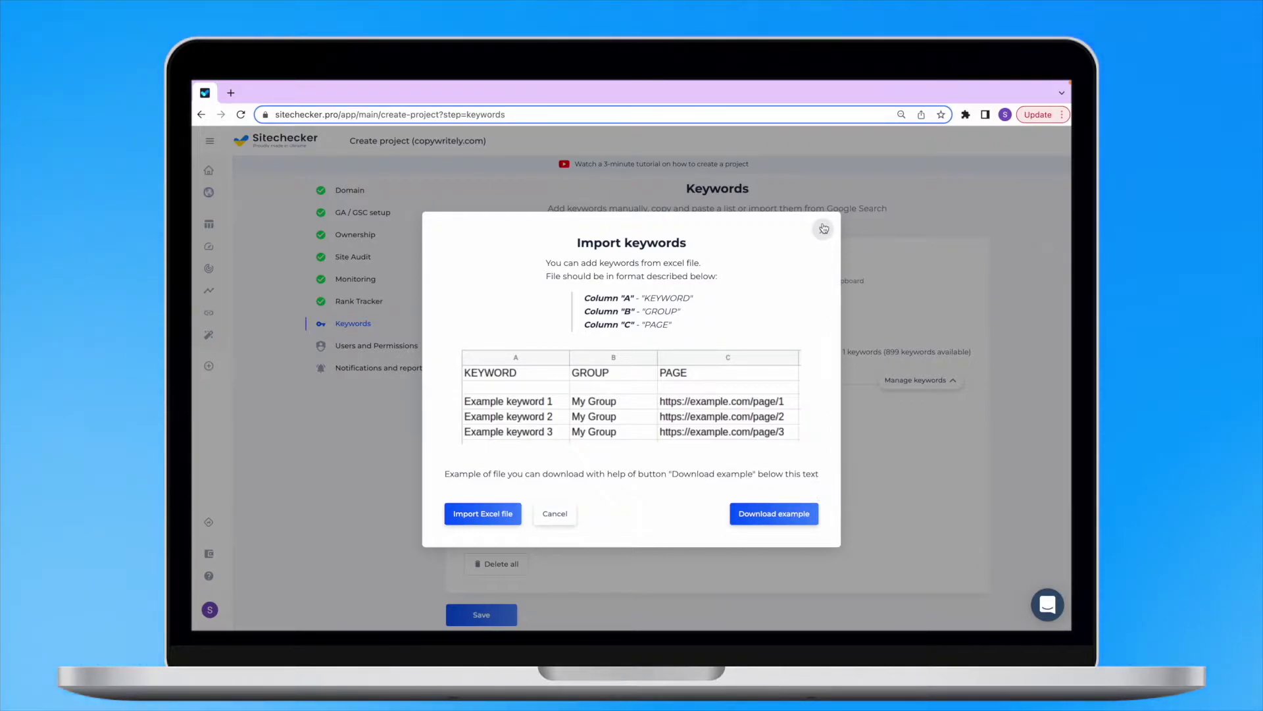
{"action": "left_click", "coordinate": [823, 229]}
{"action": "left_click", "coordinate": [747, 337]}
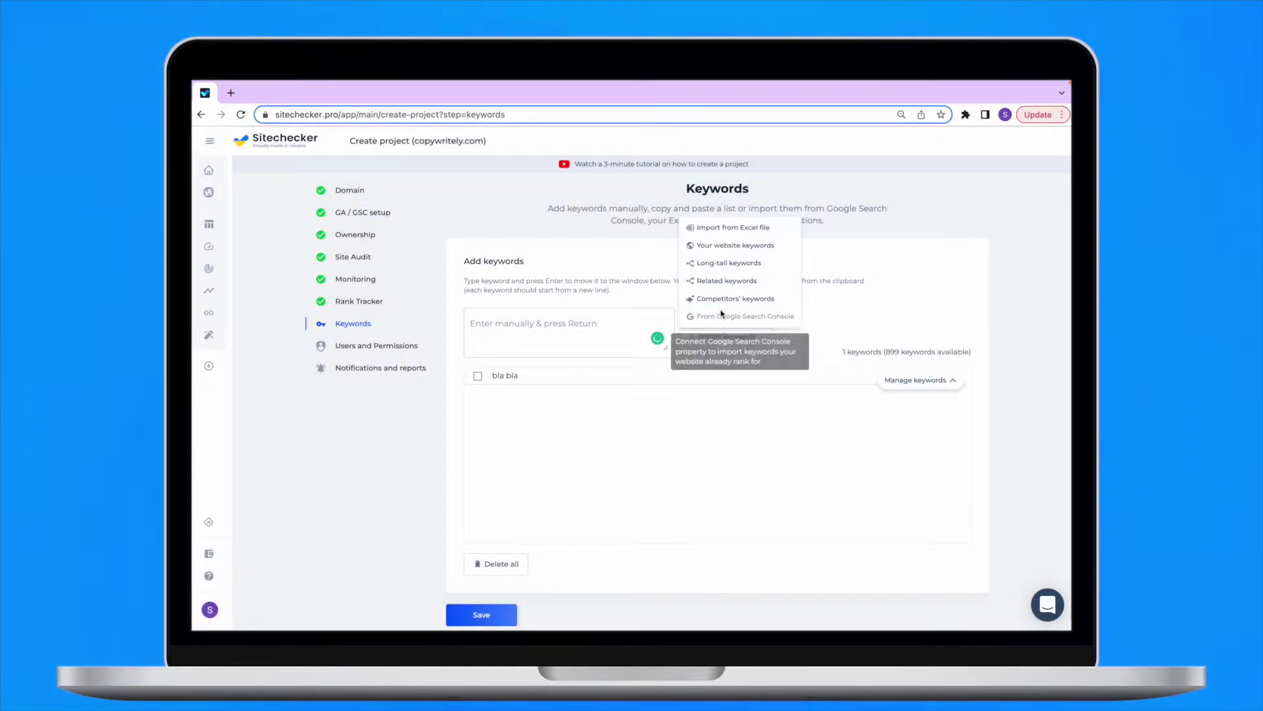
Import two website keywords, then long-tail copywriting and copywriting salaire.
{"action": "left_click", "coordinate": [734, 247]}
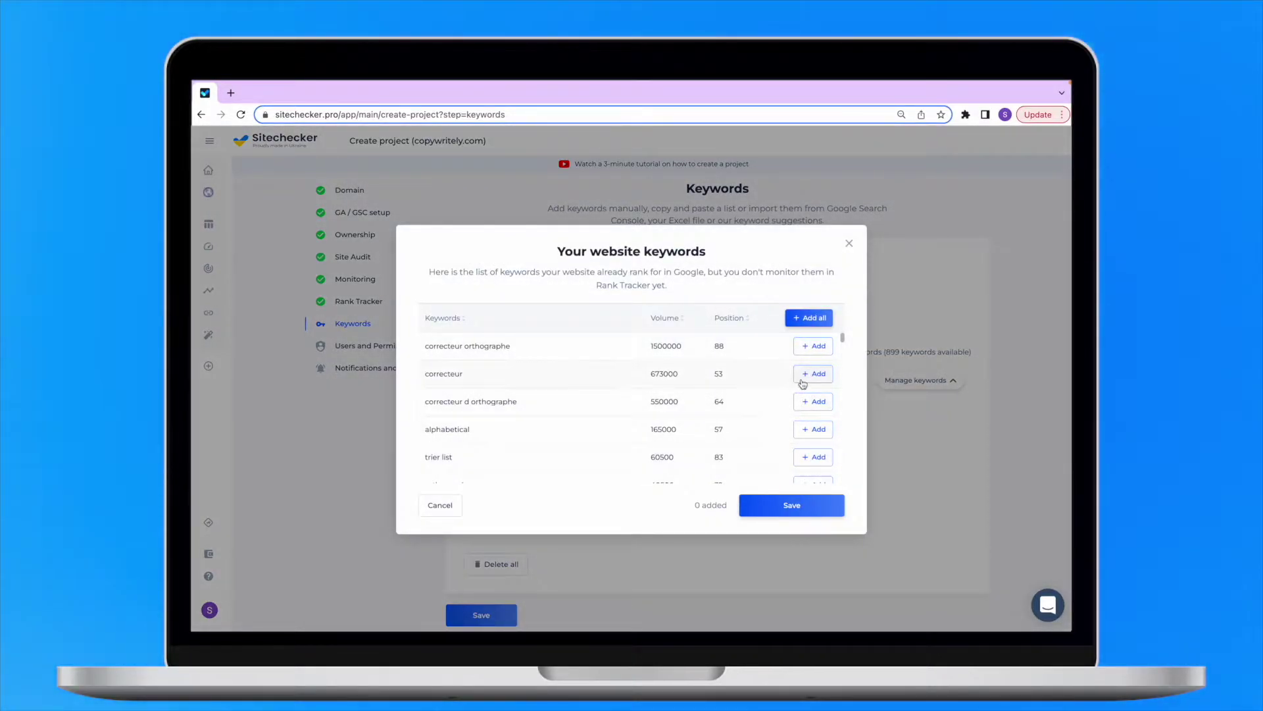
{"action": "left_click", "coordinate": [811, 508]}
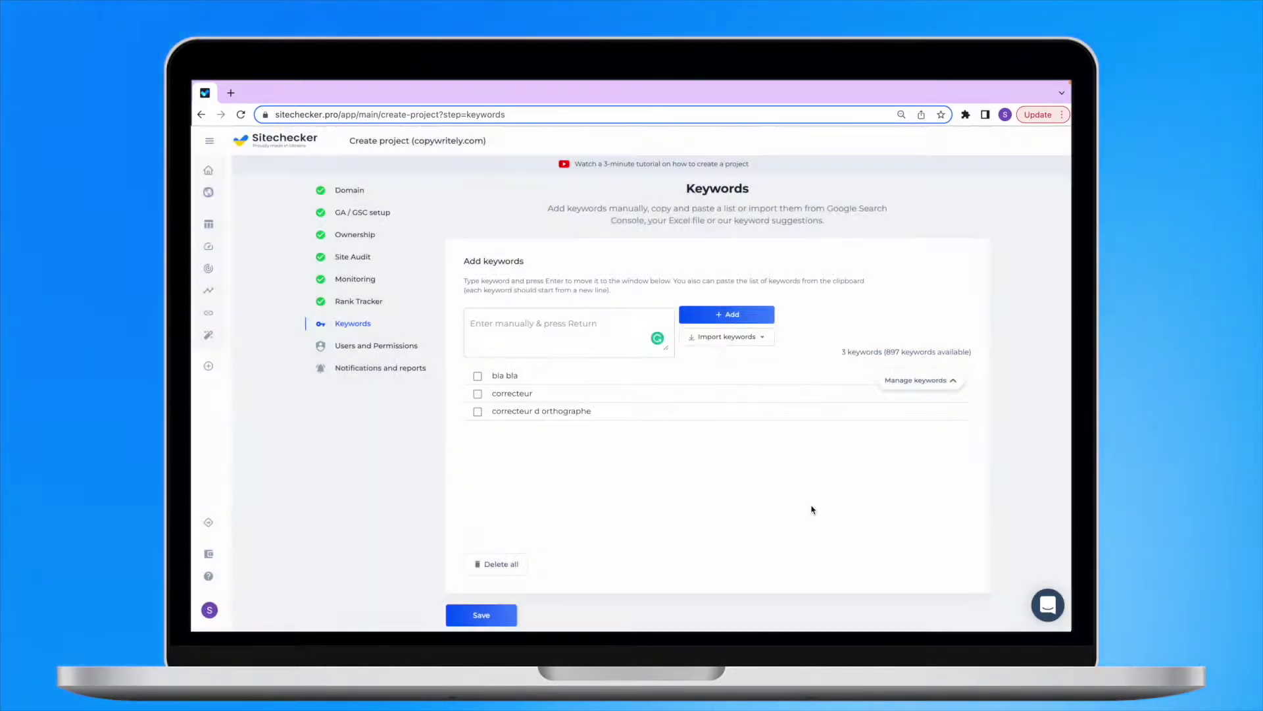
{"action": "left_click", "coordinate": [768, 338]}
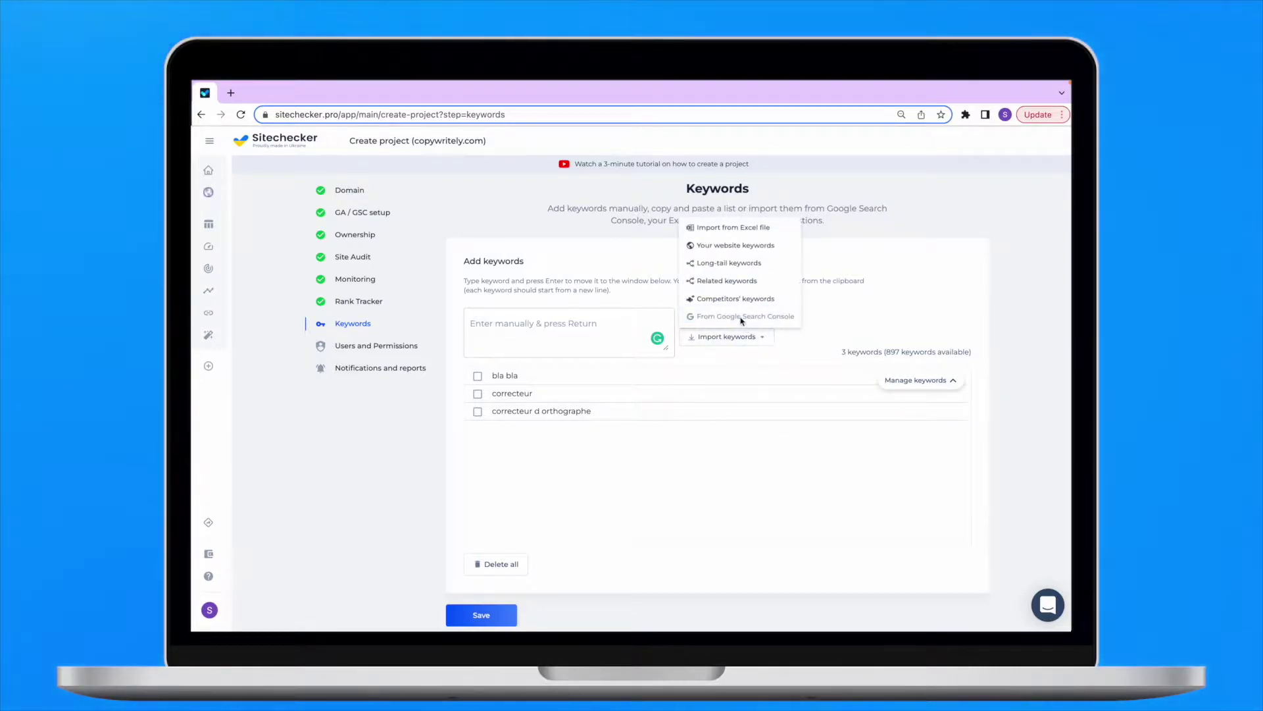
{"action": "left_click", "coordinate": [735, 262]}
{"action": "type", "text": "copywriting"}
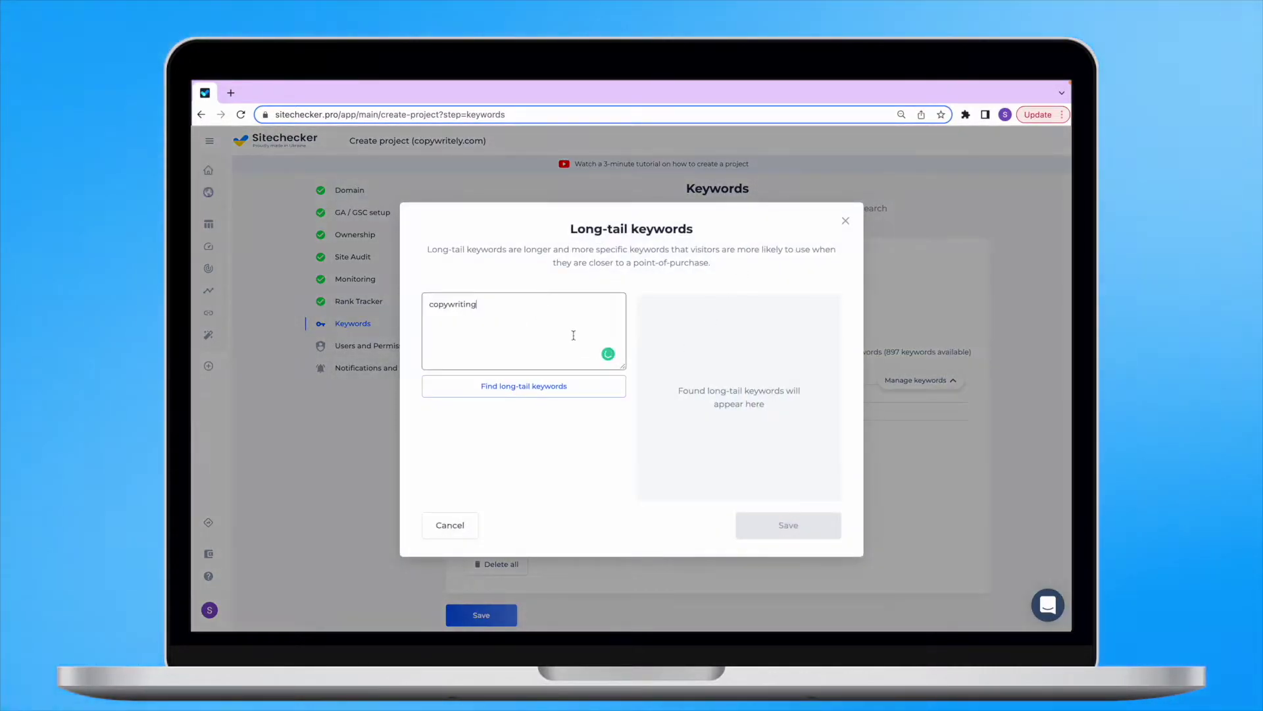
{"action": "left_click", "coordinate": [564, 386]}
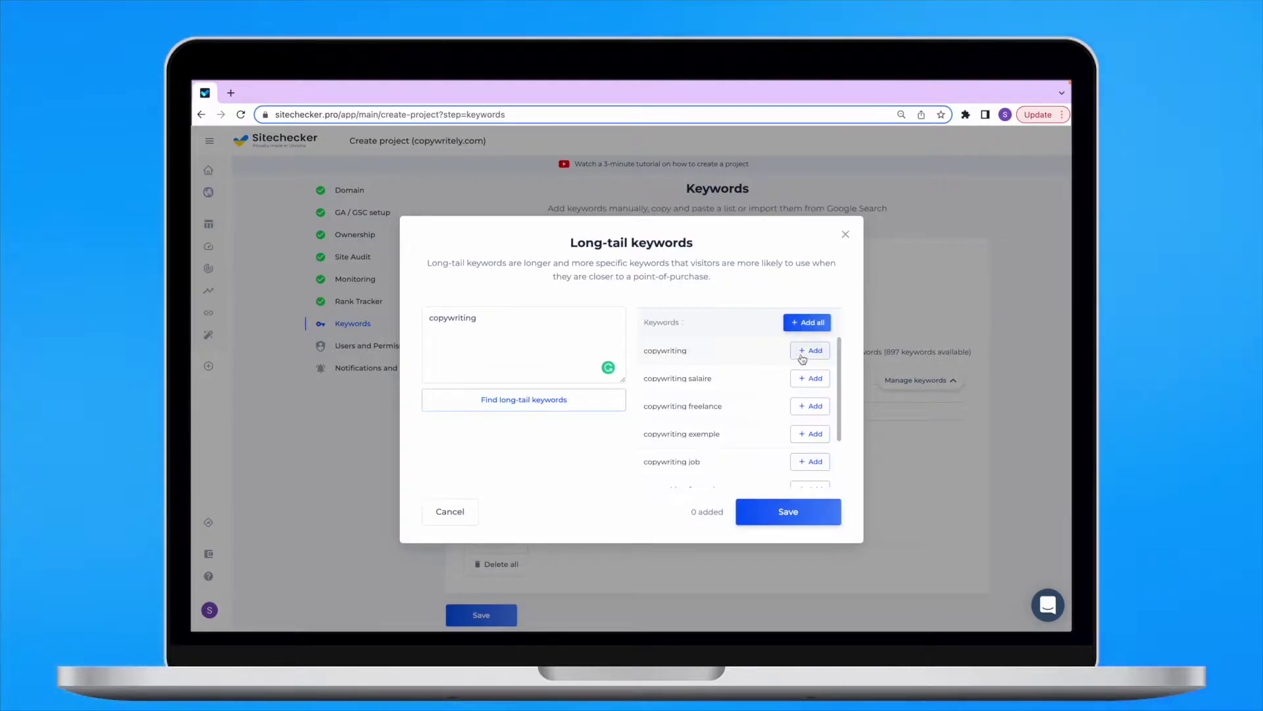
{"action": "left_click", "coordinate": [802, 353]}
{"action": "left_click", "coordinate": [810, 378]}
{"action": "left_click", "coordinate": [816, 513]}
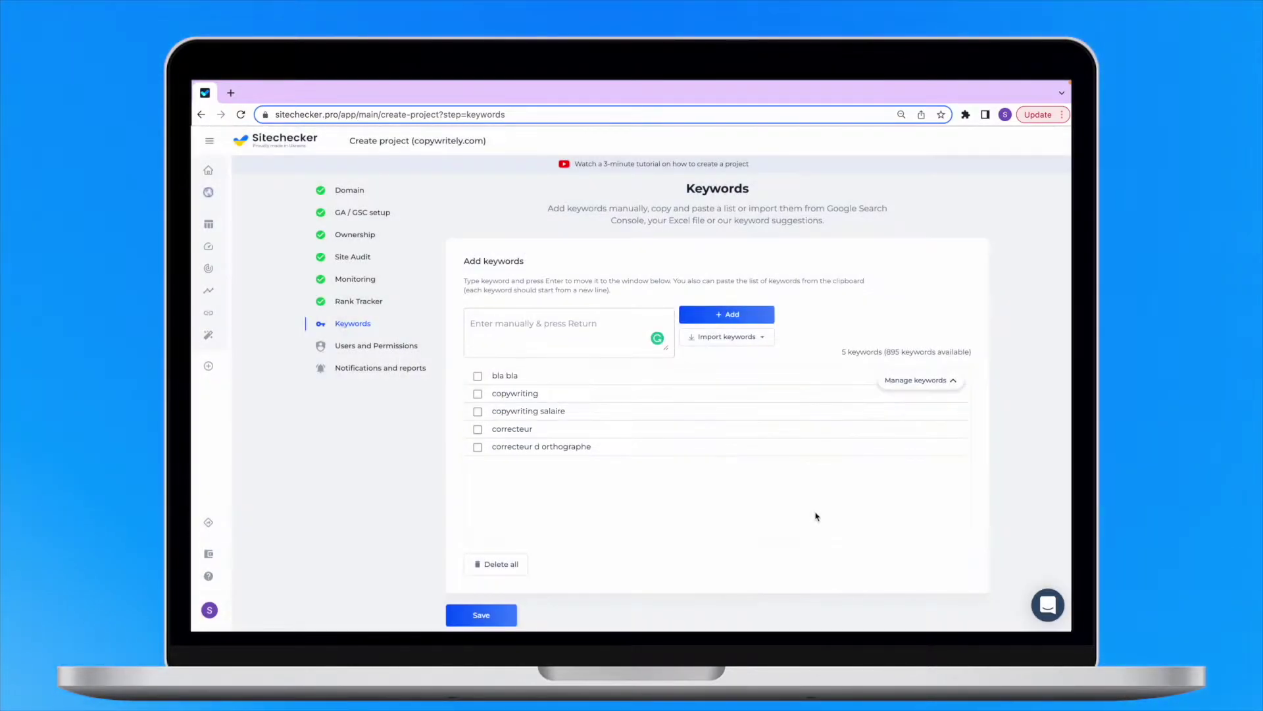
Import related keywords copywriting formation and copywriting français for the seed 'copywriting'.
{"action": "left_click", "coordinate": [726, 336]}
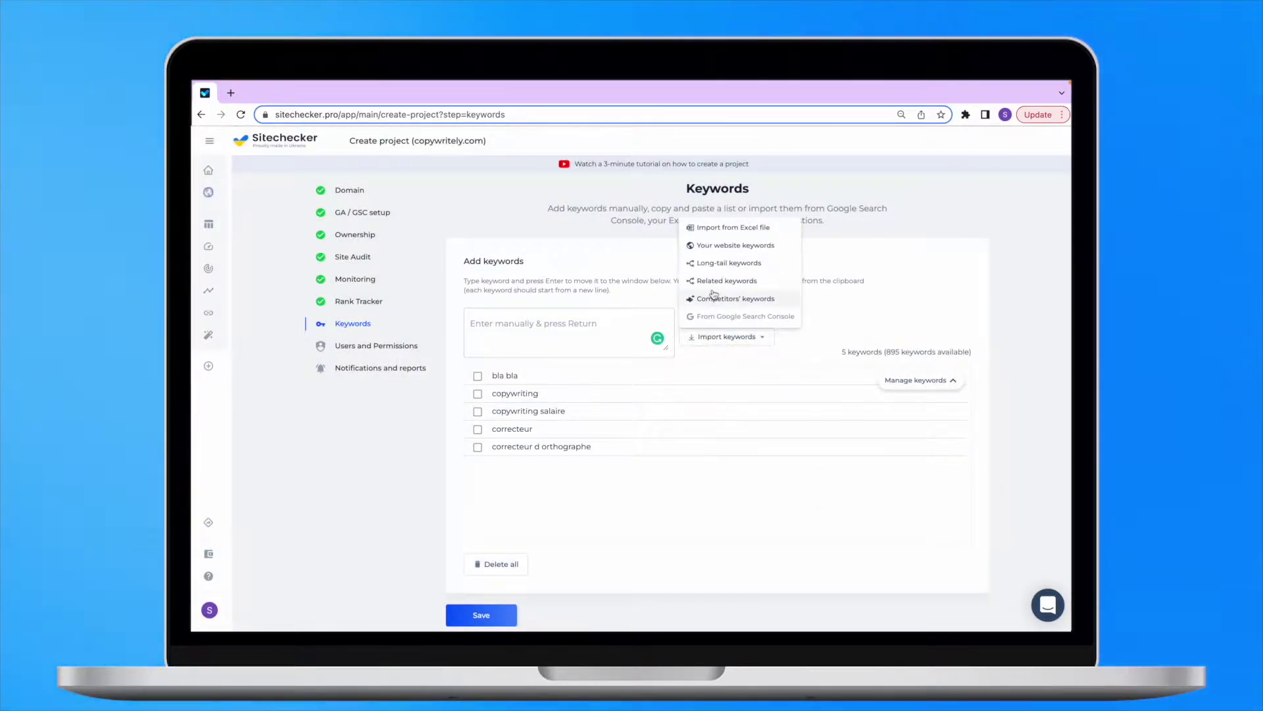
{"action": "left_click", "coordinate": [718, 282]}
{"action": "left_click", "coordinate": [554, 353]}
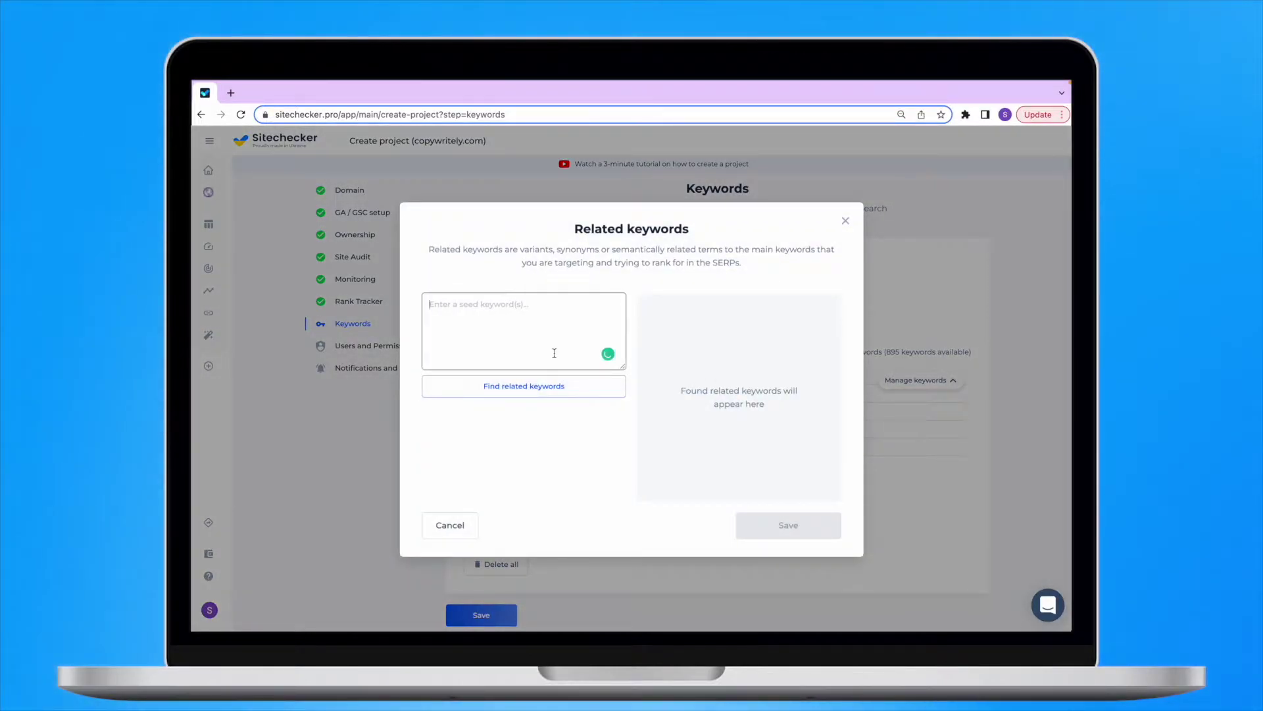
{"action": "type", "text": "copywriting"}
{"action": "left_click", "coordinate": [589, 386]}
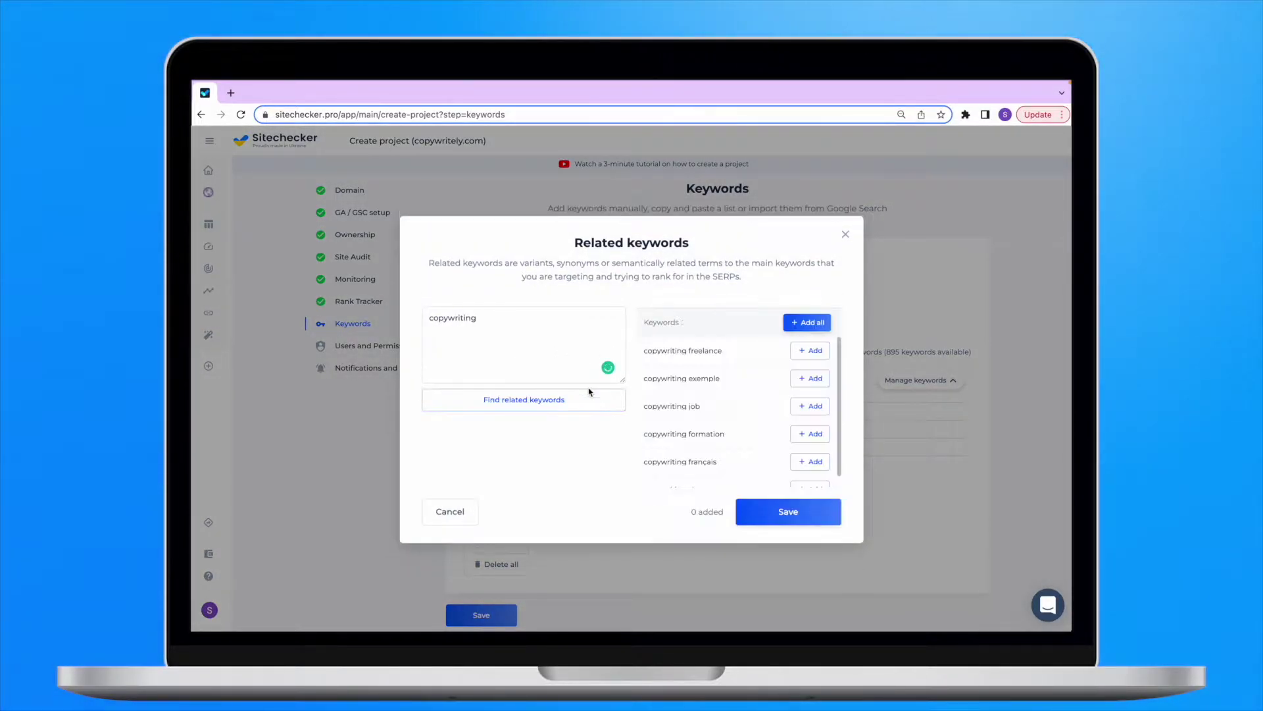
{"action": "scroll", "coordinate": [691, 374], "scroll_direction": "down", "scroll_amount": 1}
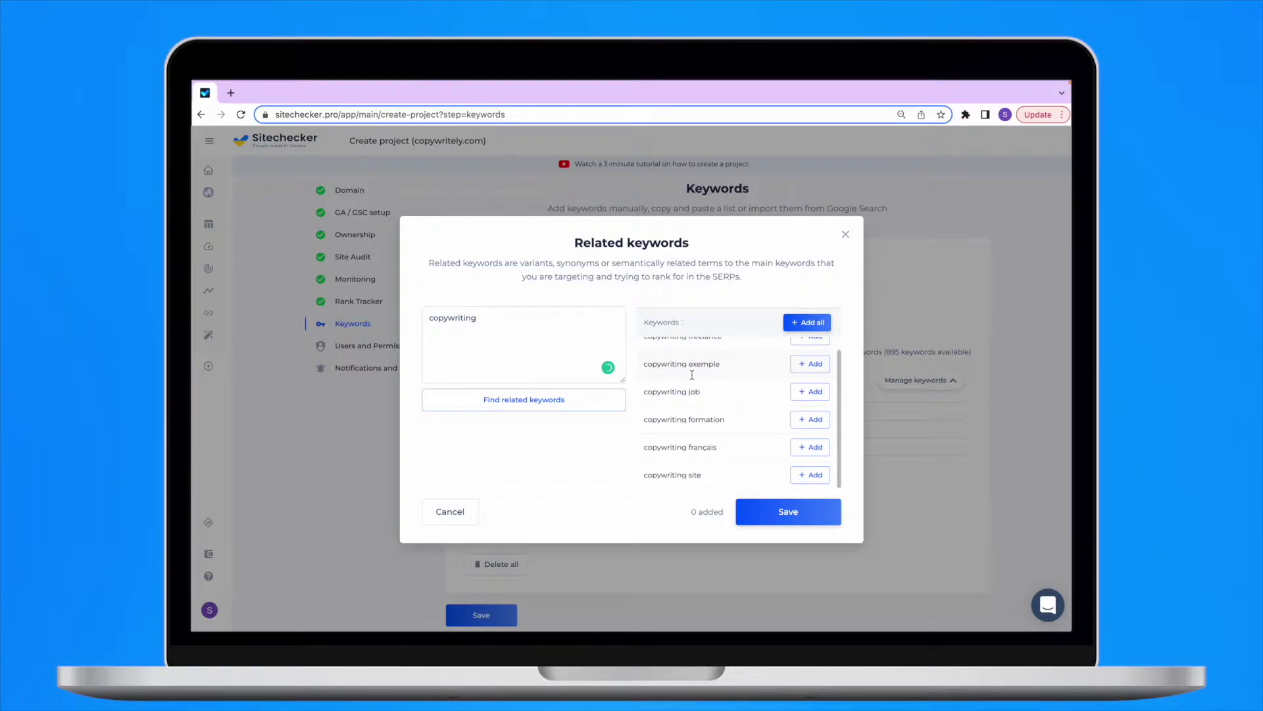
{"action": "left_click", "coordinate": [811, 424]}
{"action": "left_click", "coordinate": [811, 448]}
{"action": "left_click", "coordinate": [821, 516]}
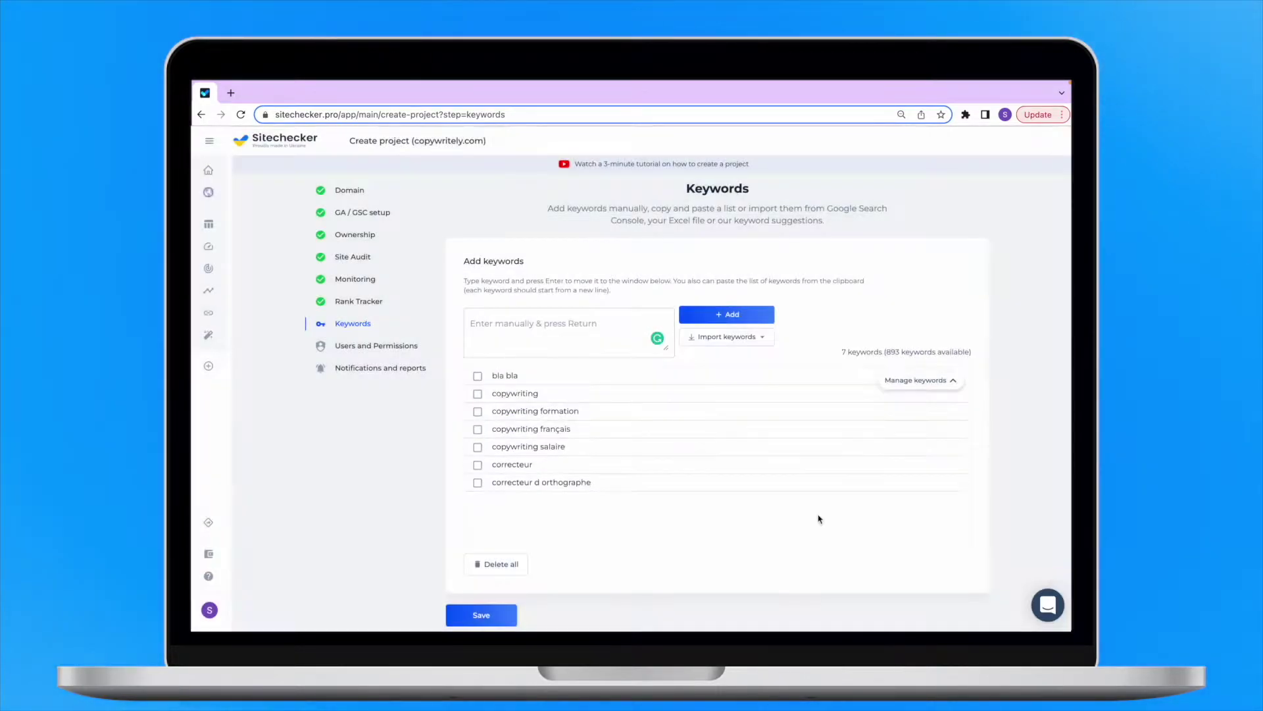
Import competitor keywords youtucom and youtube cim from kparser.com.
{"action": "left_click", "coordinate": [740, 338]}
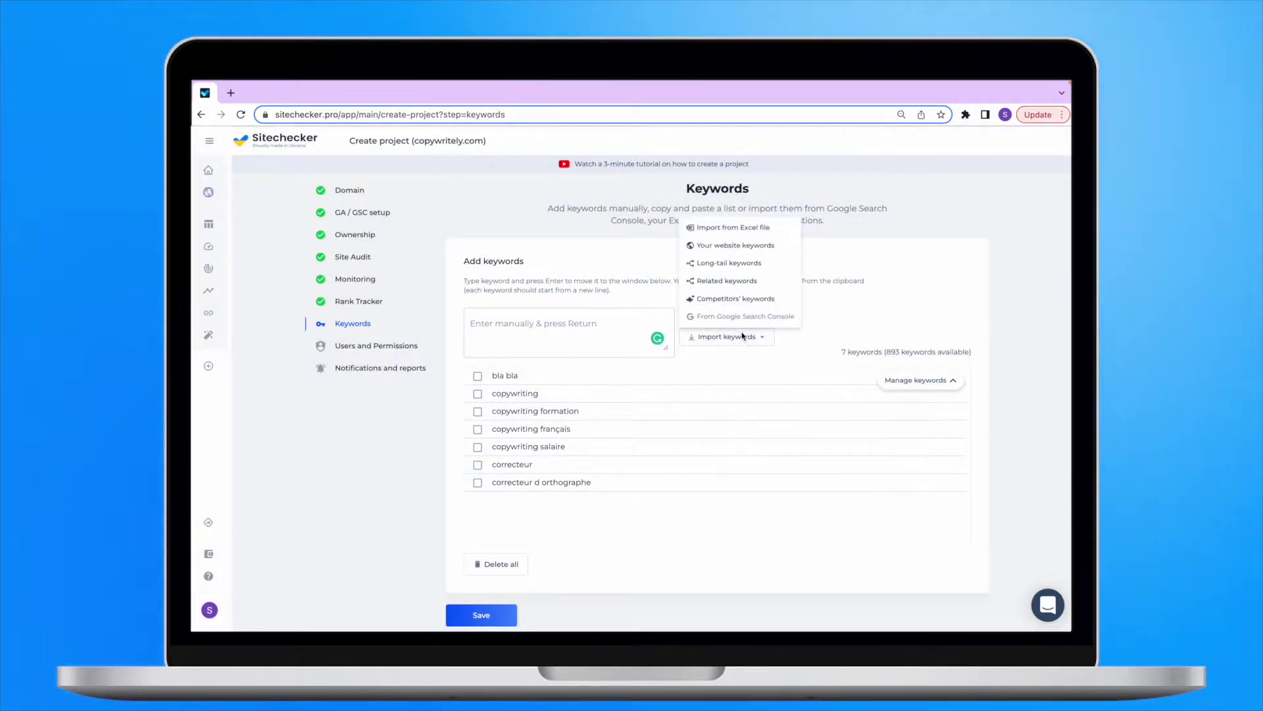
{"action": "left_click", "coordinate": [746, 299]}
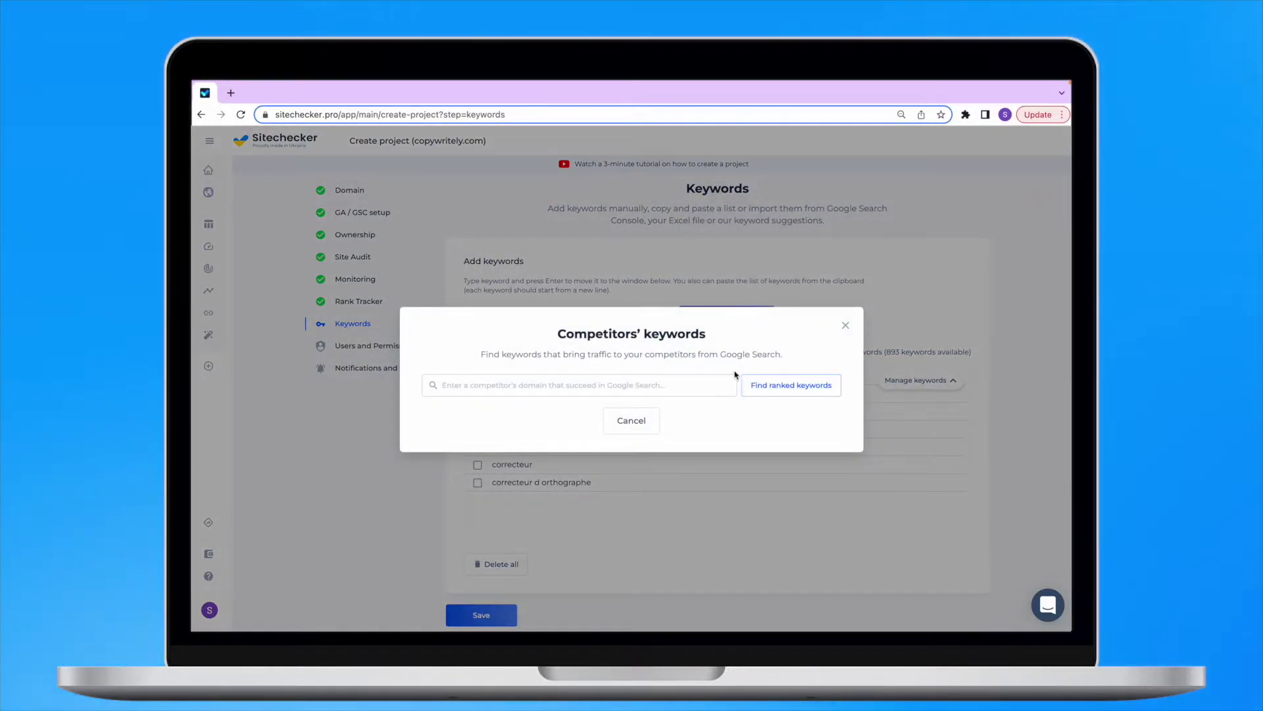
{"action": "type", "text": "kparser.com"}
{"action": "left_click", "coordinate": [825, 385]}
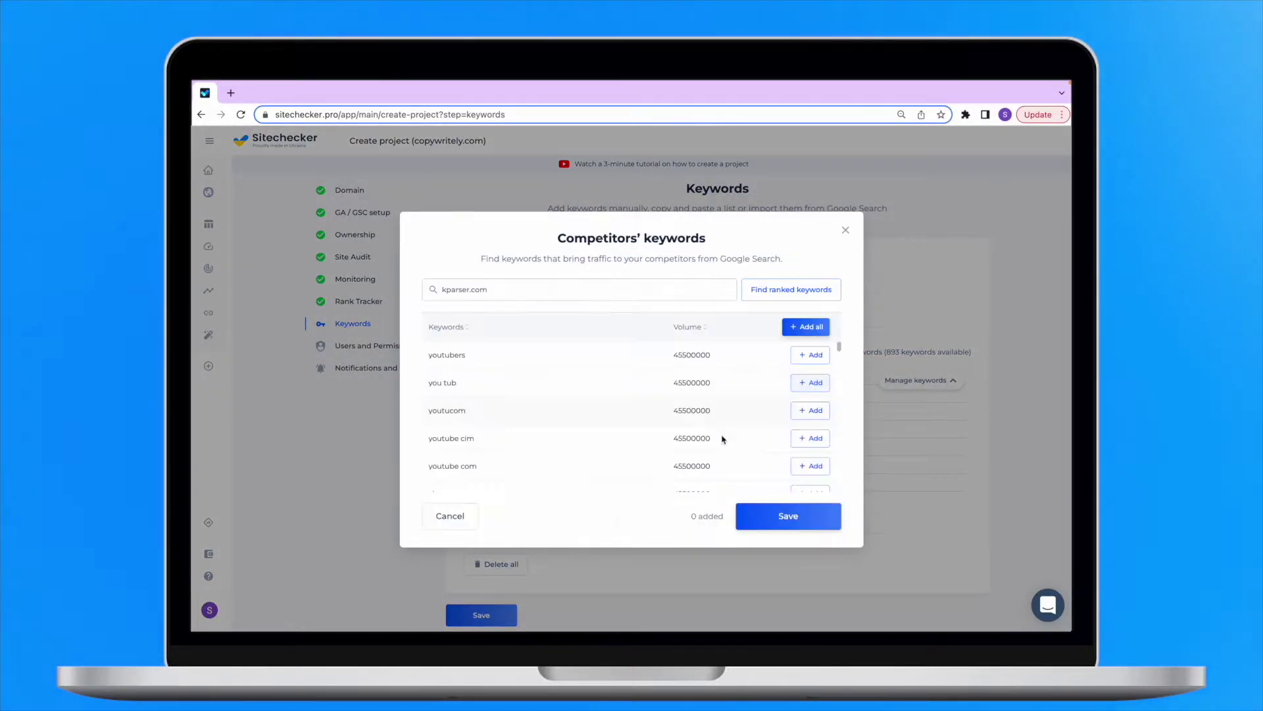
{"action": "left_click", "coordinate": [810, 410]}
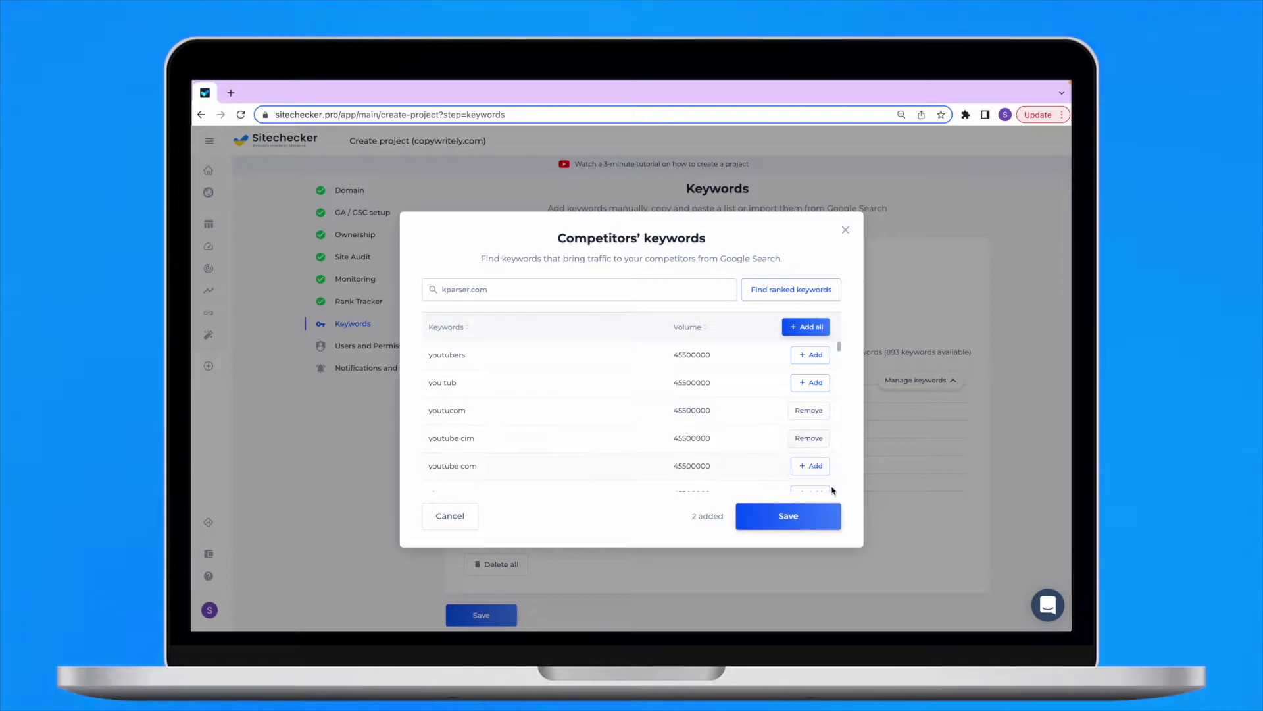
{"action": "left_click", "coordinate": [826, 521]}
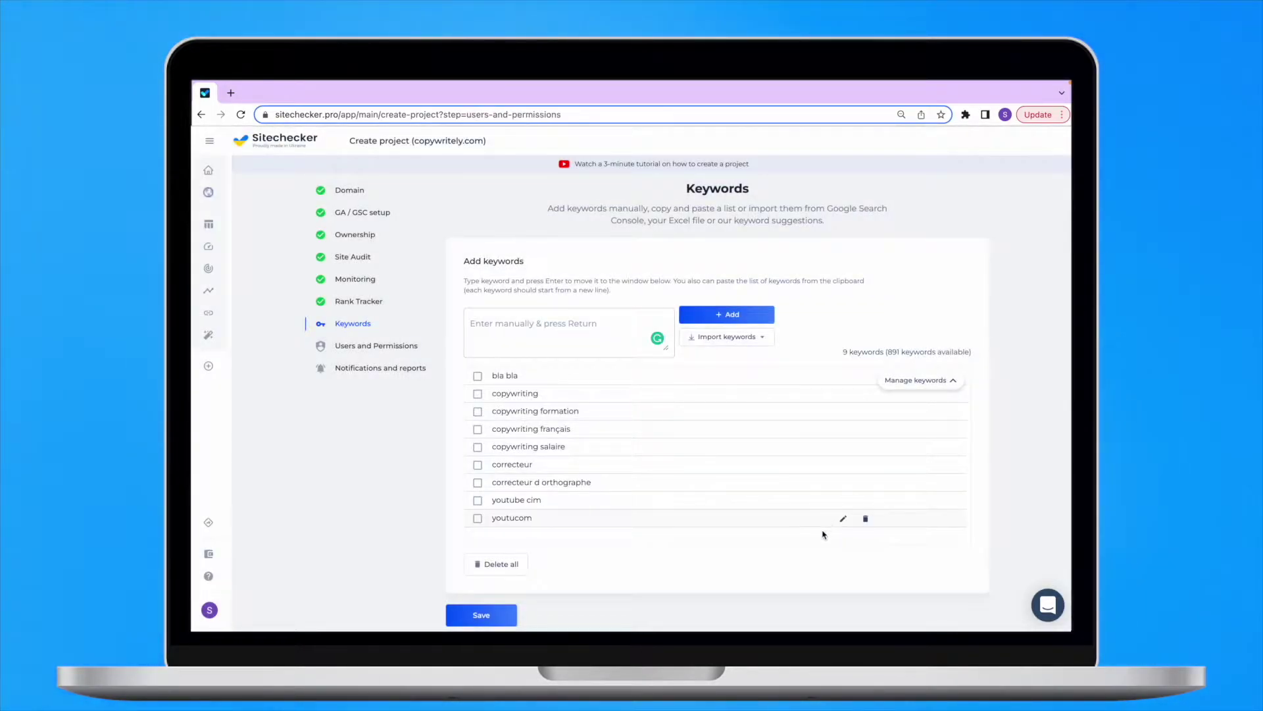
Save the keywords and go to the copywritely.com Rank Tracker dashboard.
{"action": "left_click", "coordinate": [505, 614]}
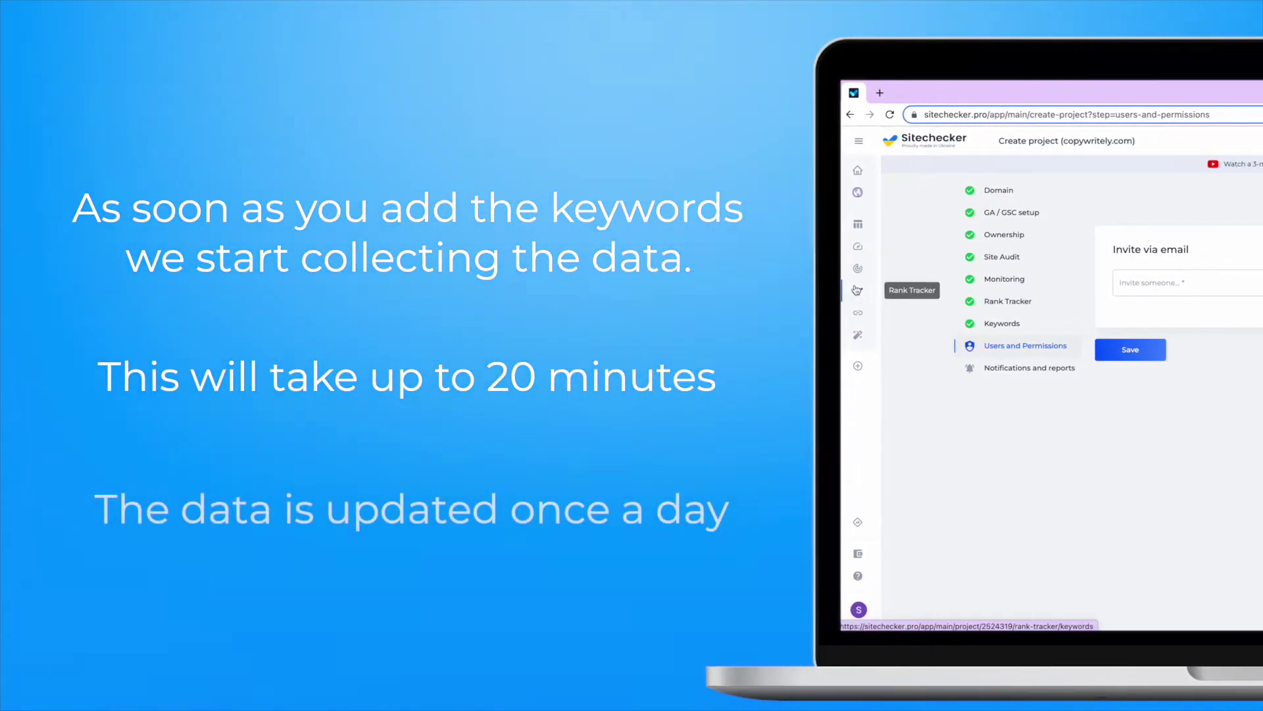
{"action": "left_click", "coordinate": [872, 287]}
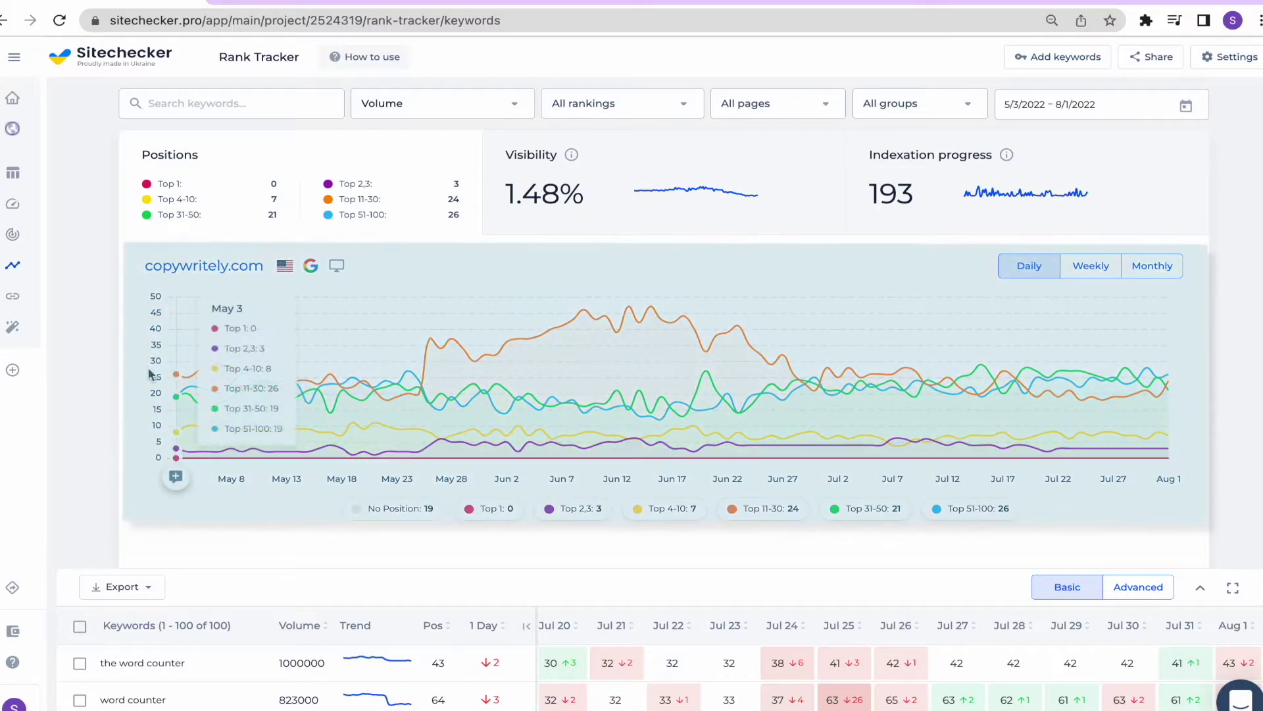
{"action": "mouse_move", "coordinate": [419, 385]}
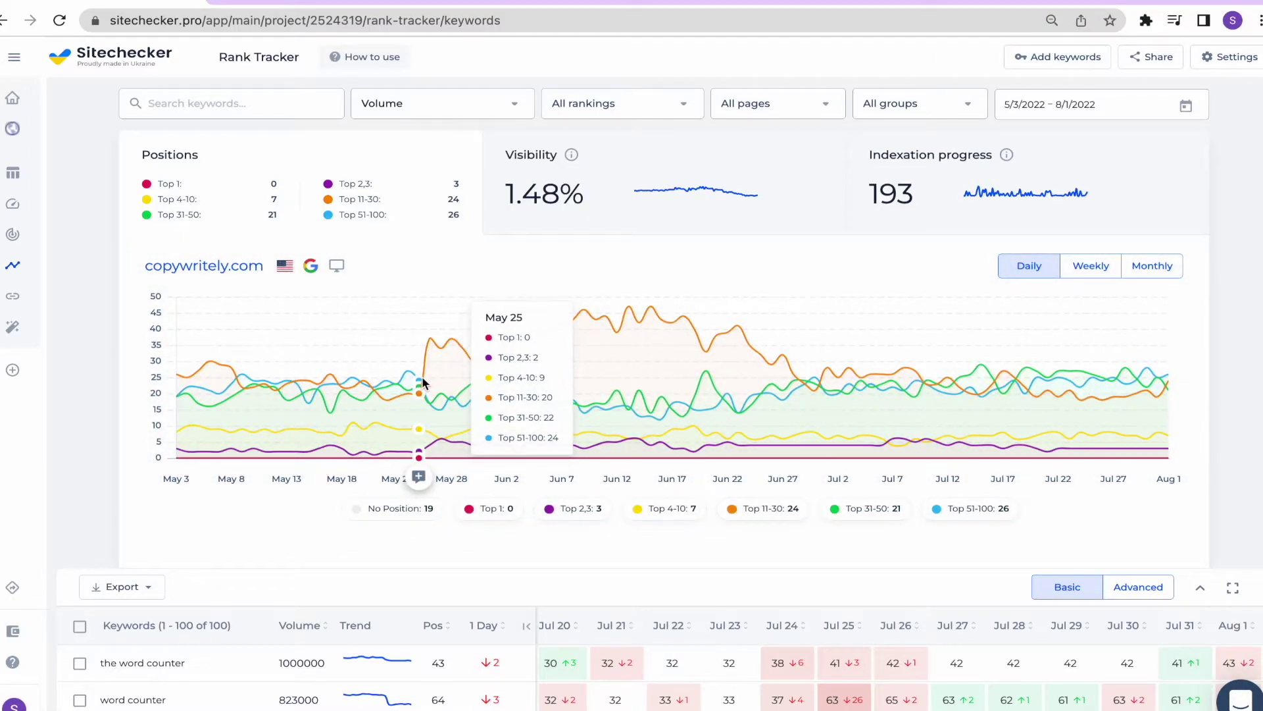
Dismiss the May 25 chart comment, then chart Visibility followed by Indexation progress.
{"action": "left_click", "coordinate": [420, 478]}
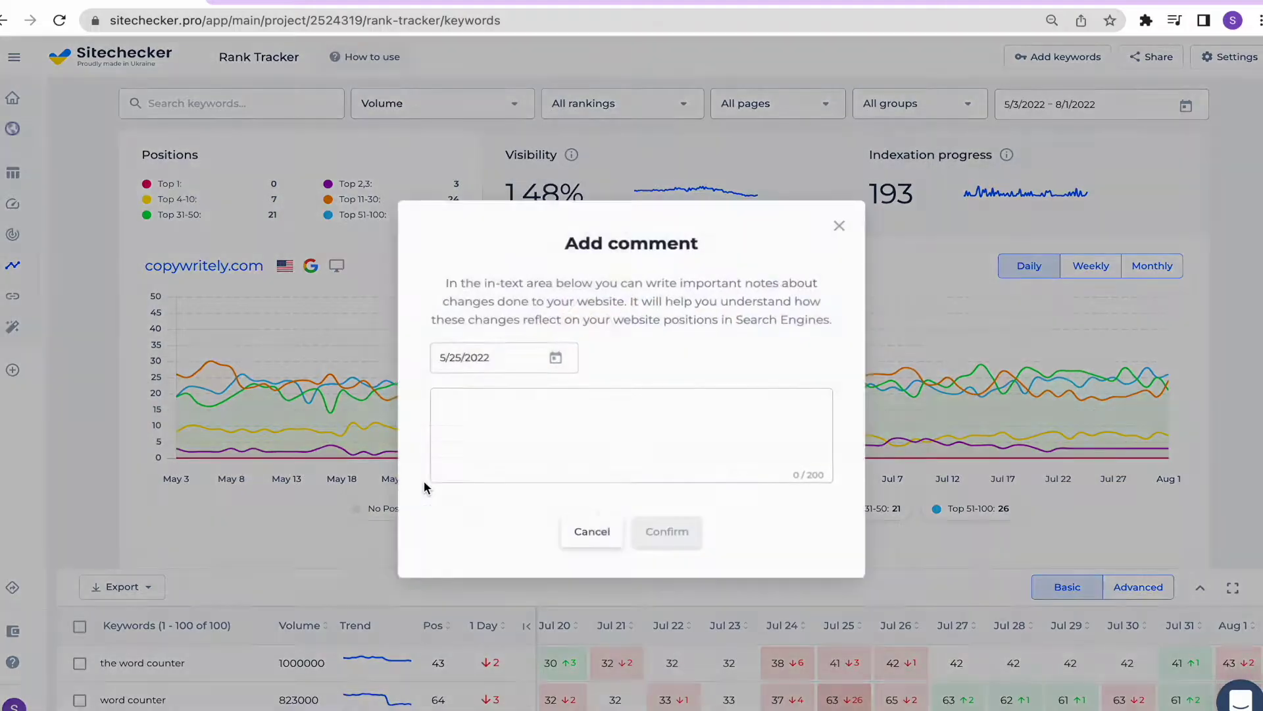
{"action": "left_click", "coordinate": [606, 539]}
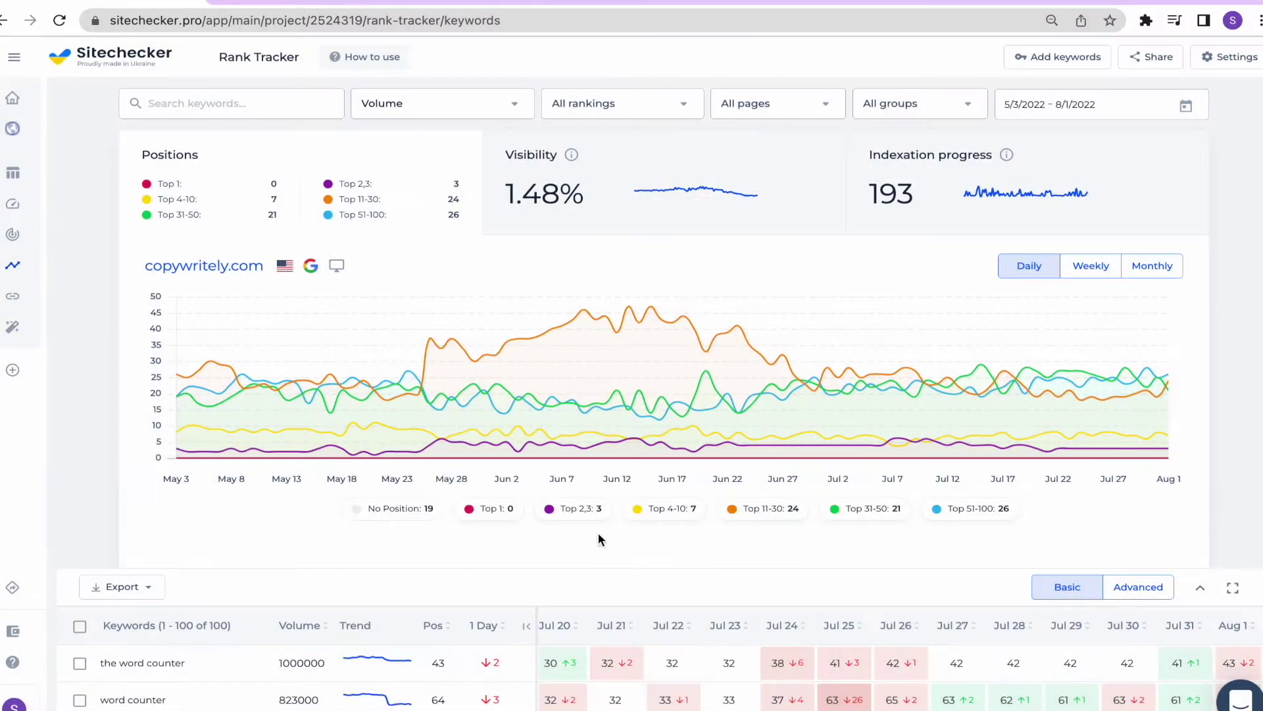
{"action": "left_click", "coordinate": [558, 216]}
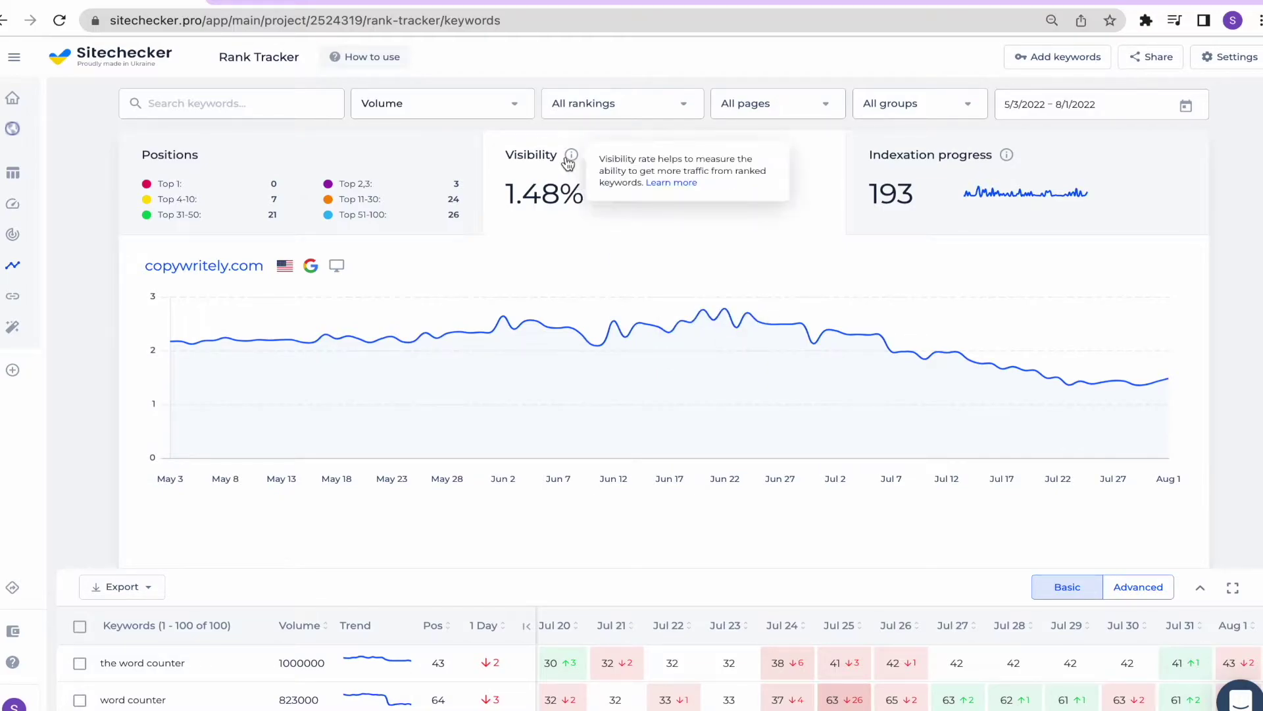
{"action": "left_click", "coordinate": [905, 185]}
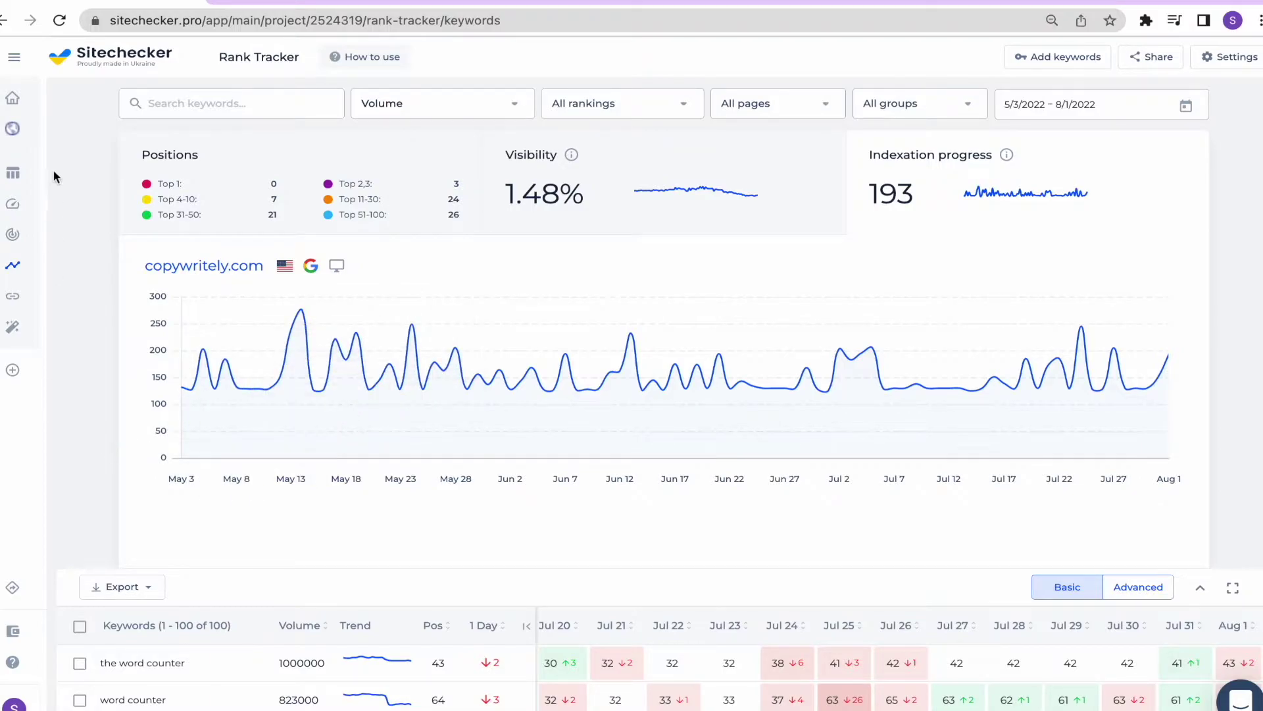
{"action": "scroll", "coordinate": [69, 92], "scroll_direction": "down", "scroll_amount": 5}
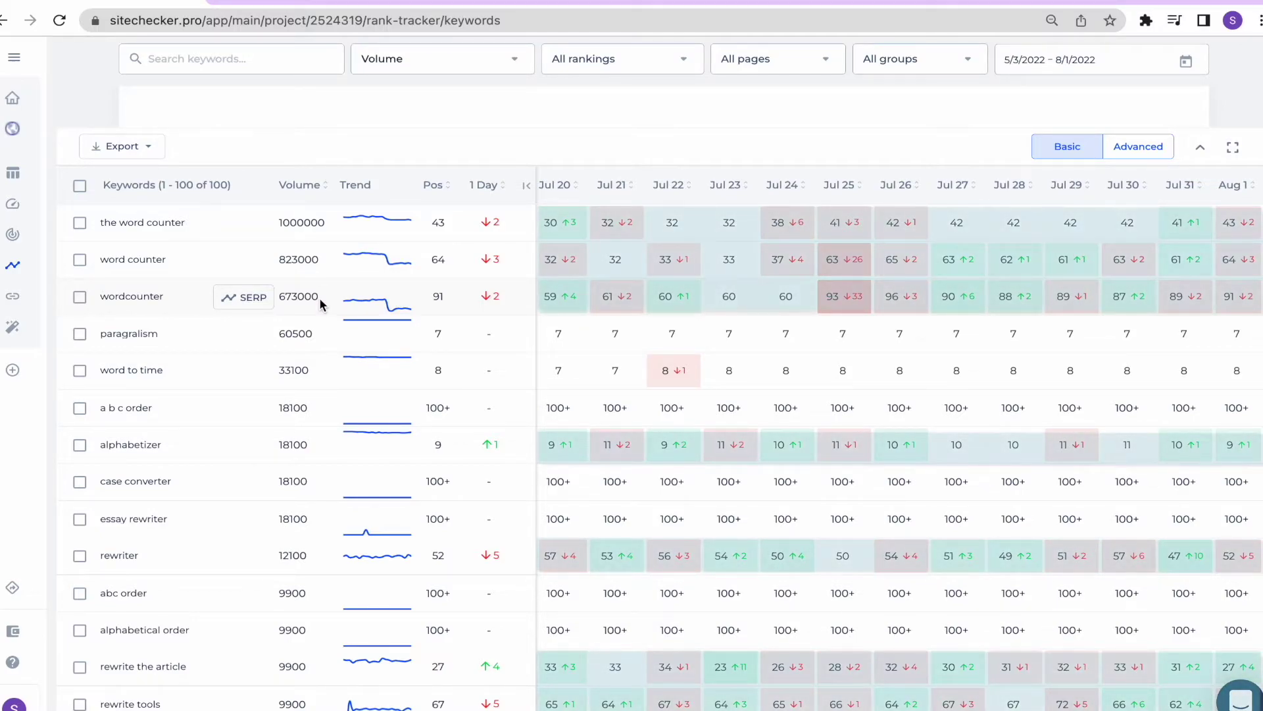
Expand wordcounter's position history and switch the keyword table to the Advanced view.
{"action": "left_click", "coordinate": [383, 300]}
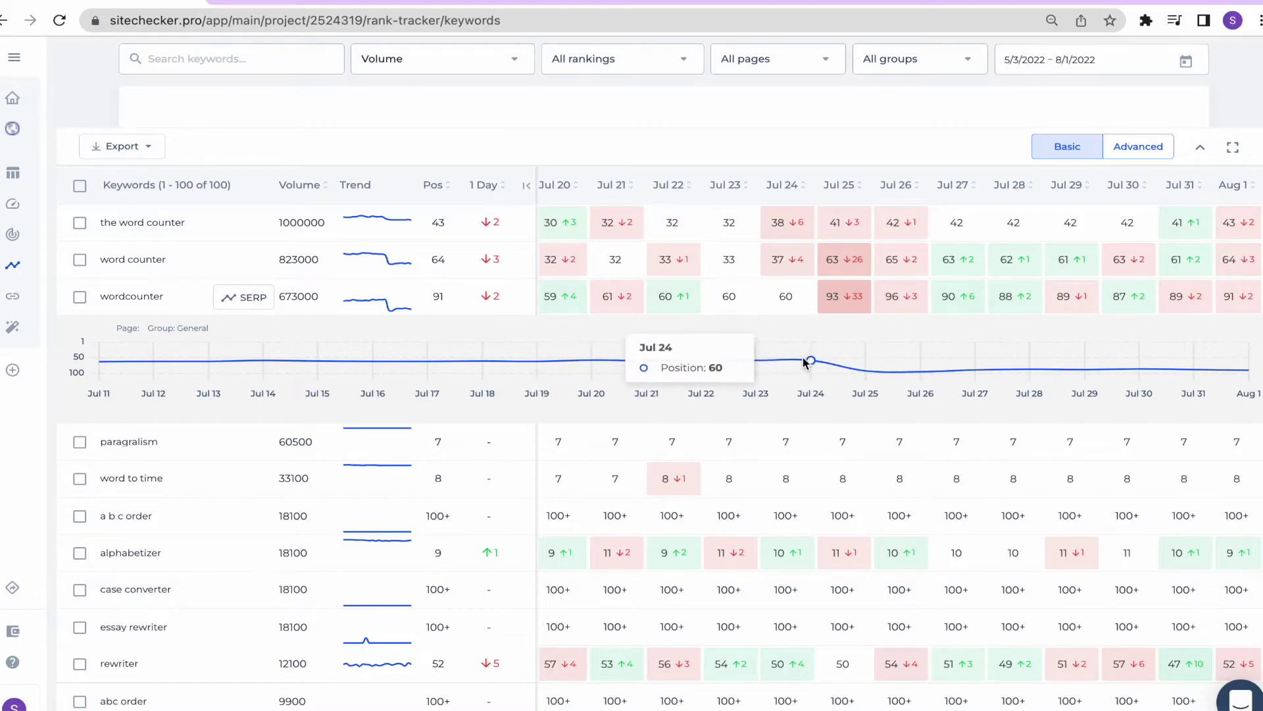
{"action": "left_click", "coordinate": [1156, 146]}
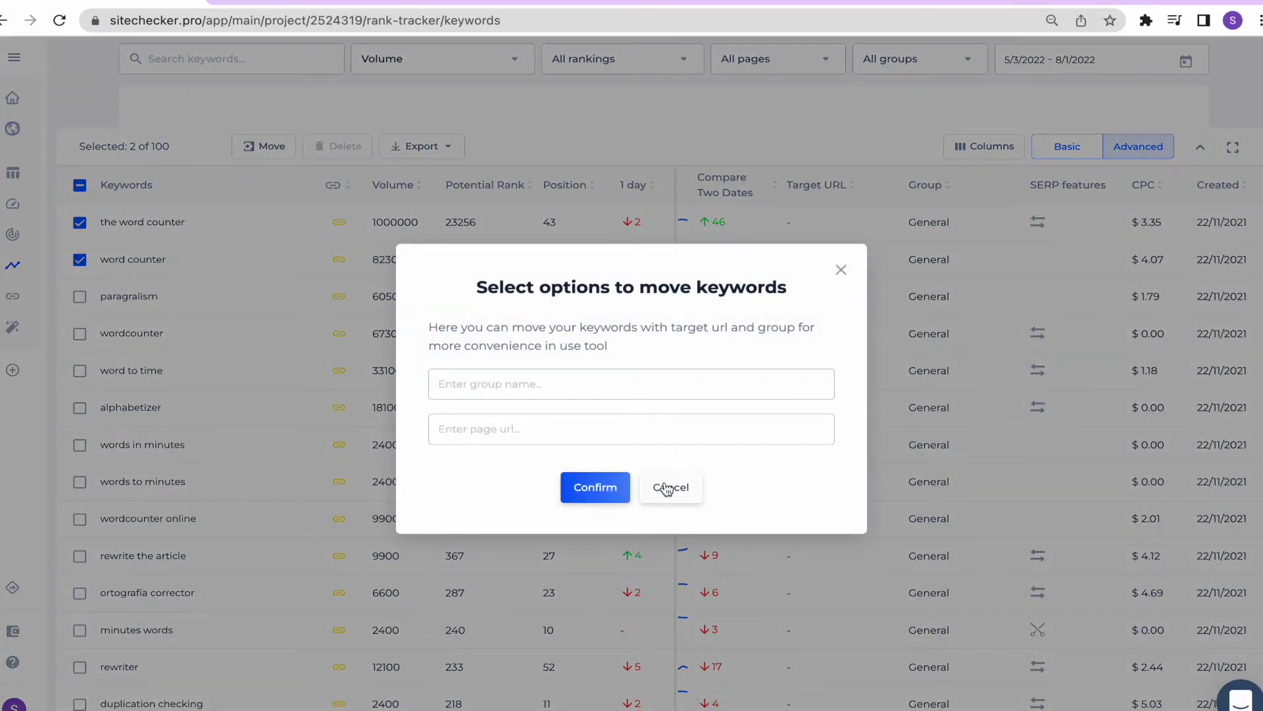
Cancel moving keywords and adding a target URL, then select all 100 keywords.
{"action": "left_click", "coordinate": [669, 486]}
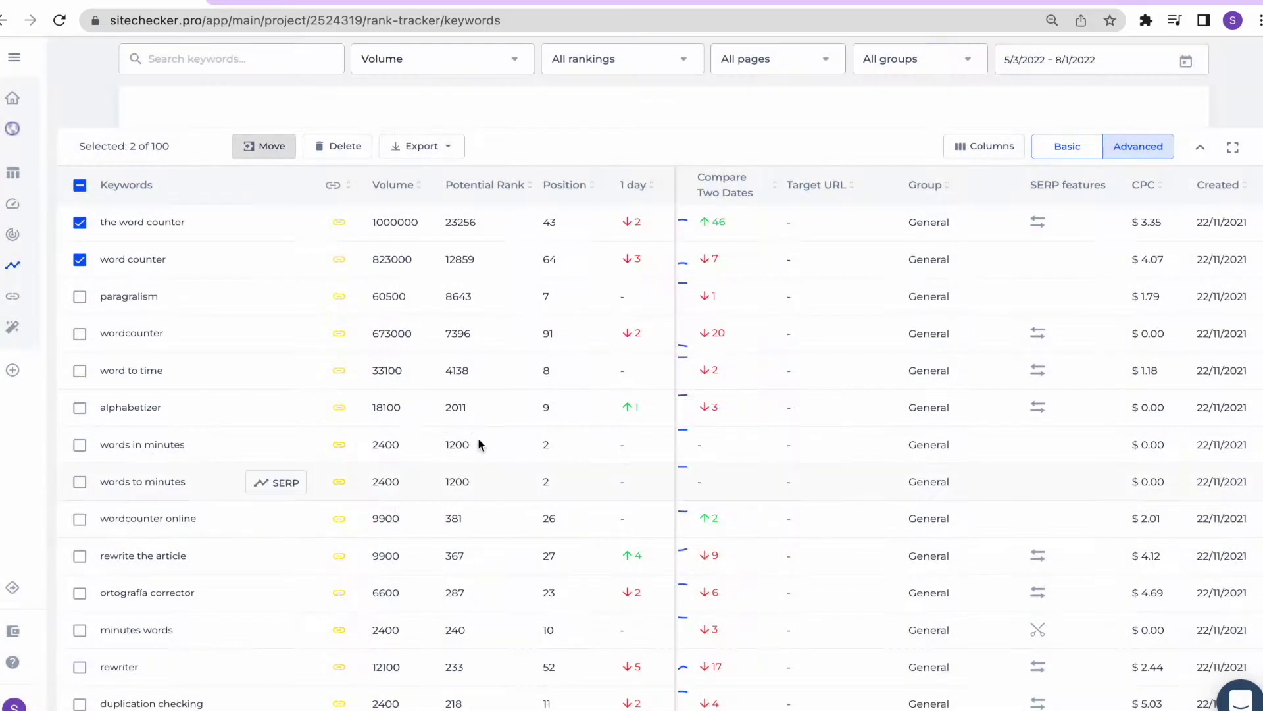
{"action": "left_click", "coordinate": [339, 222]}
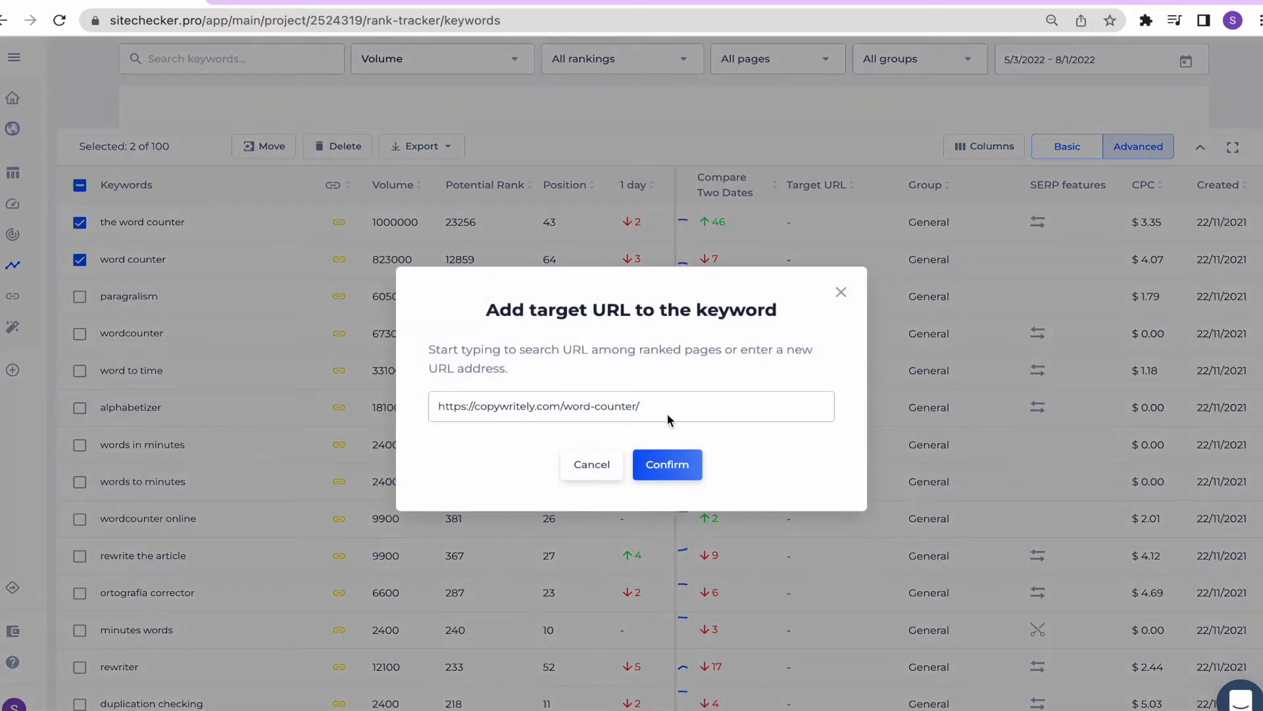
{"action": "left_click", "coordinate": [592, 463]}
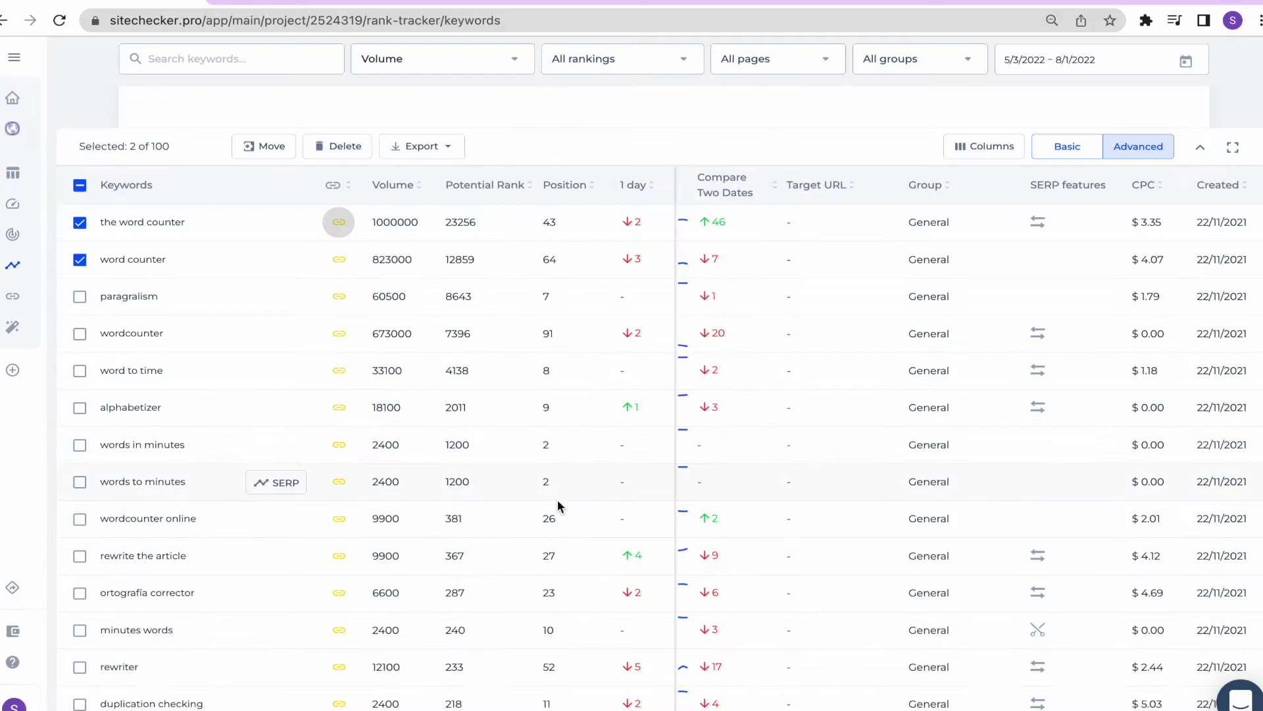
{"action": "left_click", "coordinate": [80, 187]}
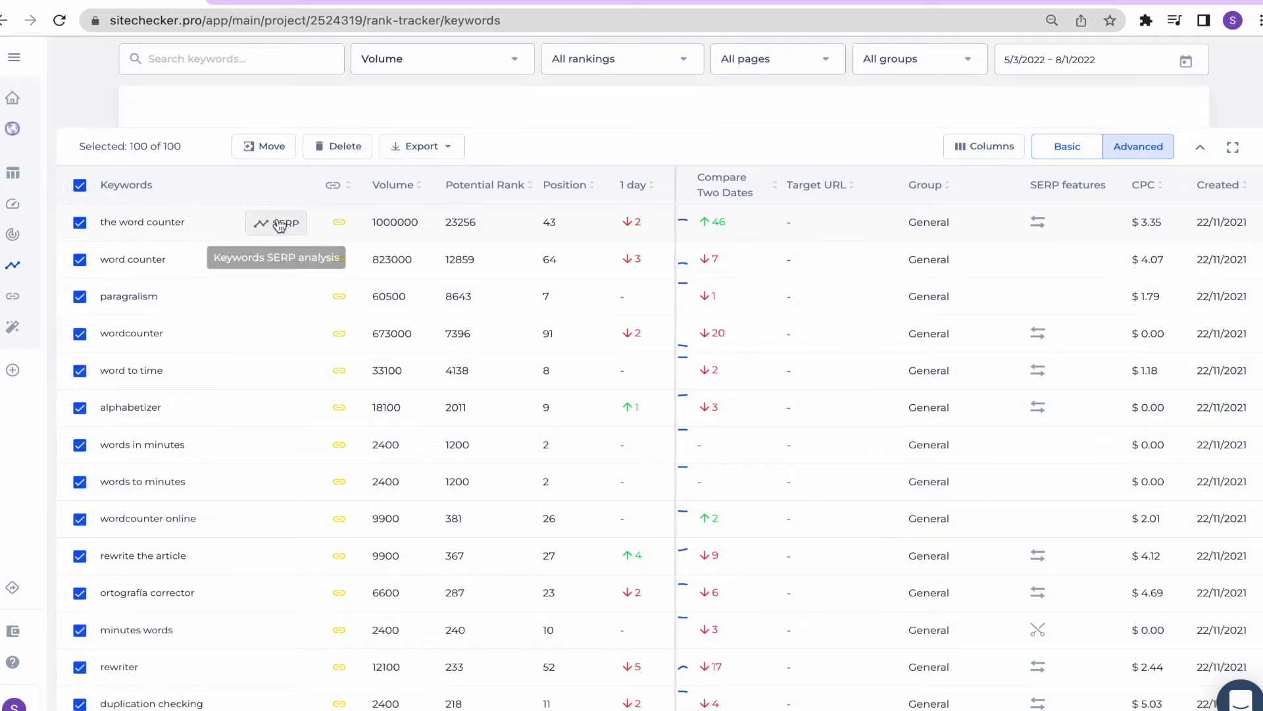
{"action": "left_click", "coordinate": [282, 221]}
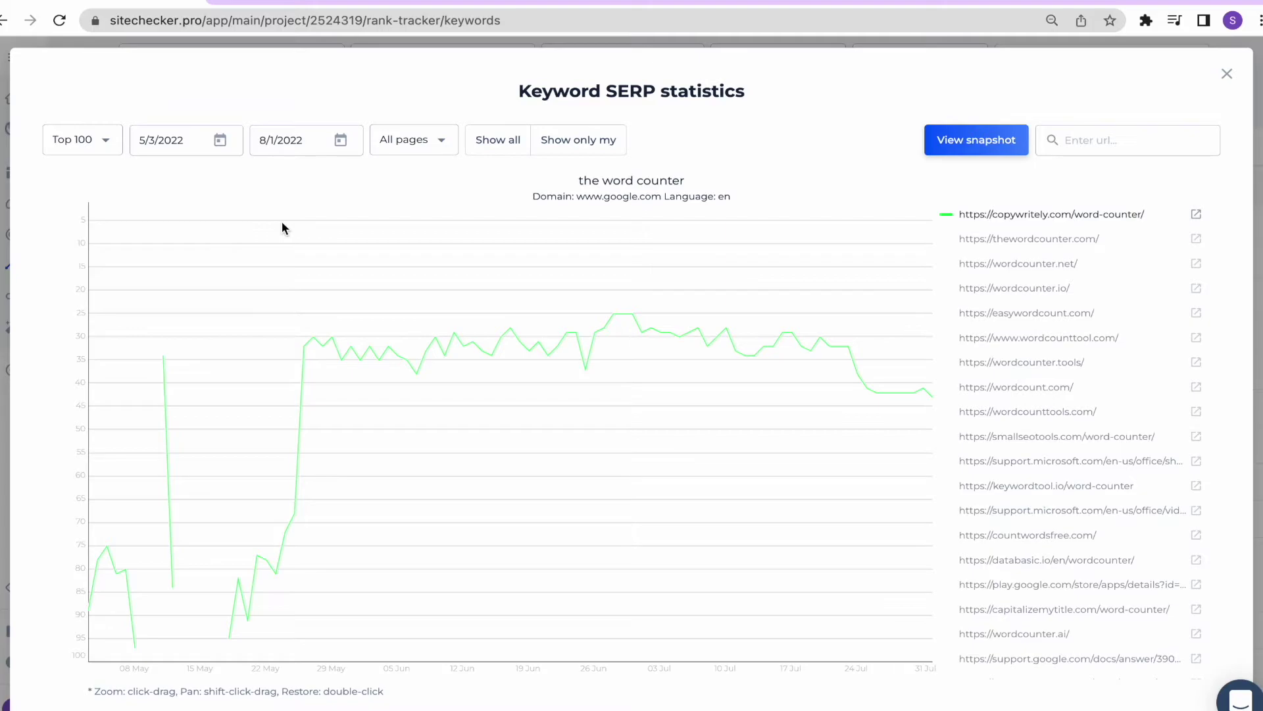
{"action": "mouse_move", "coordinate": [821, 341]}
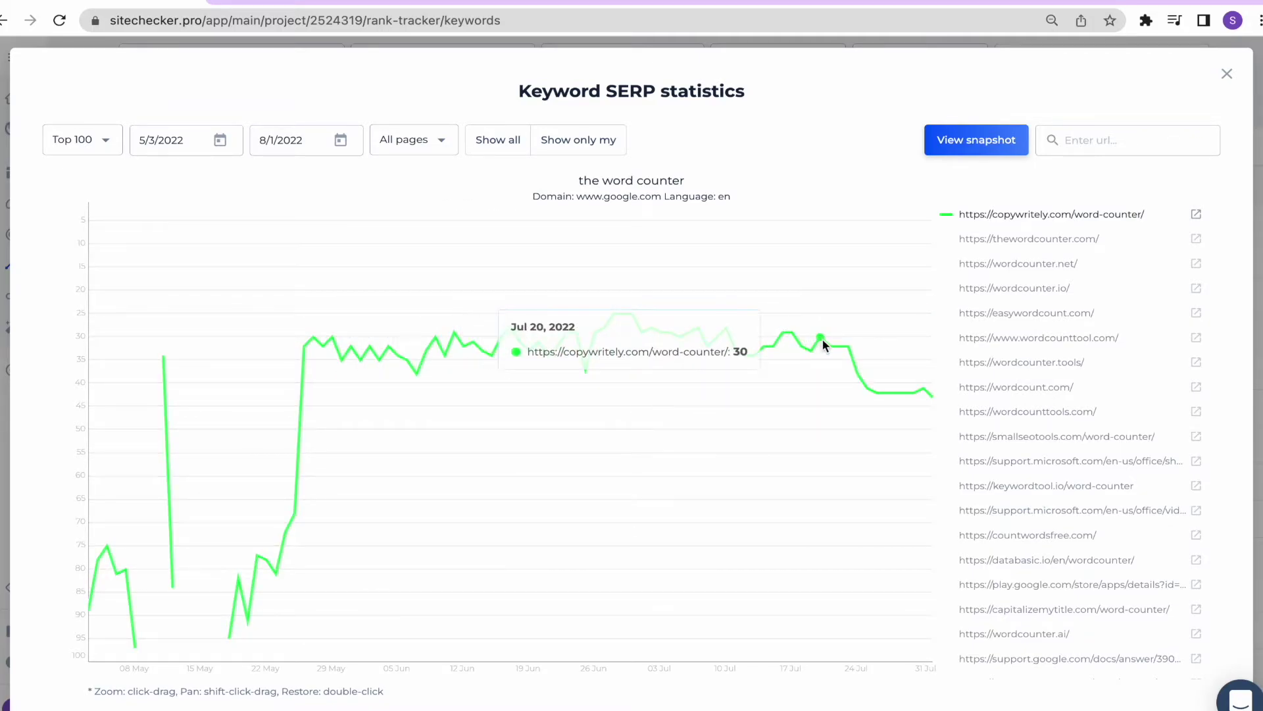
Show, then hide, the thewordcounter.com, wordcounter.net and wordcounter.io ranking lines.
{"action": "left_click", "coordinate": [1019, 238]}
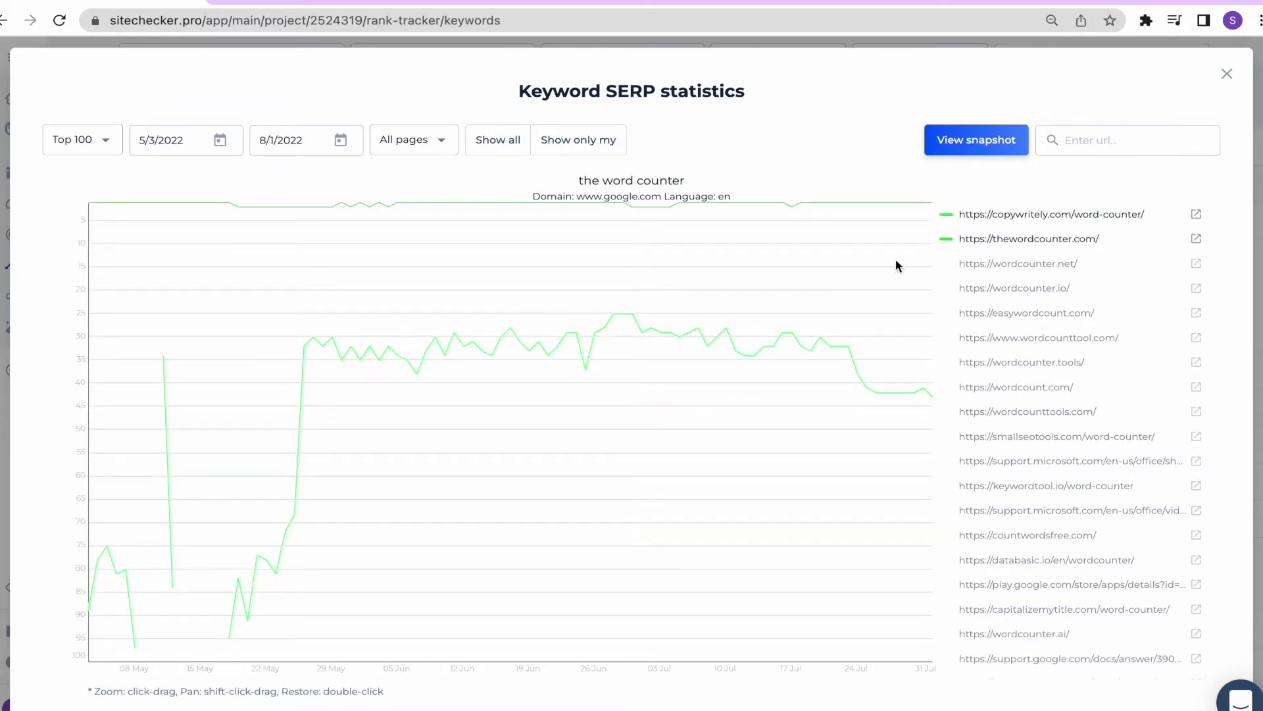
{"action": "left_click", "coordinate": [990, 267]}
{"action": "left_click", "coordinate": [991, 291]}
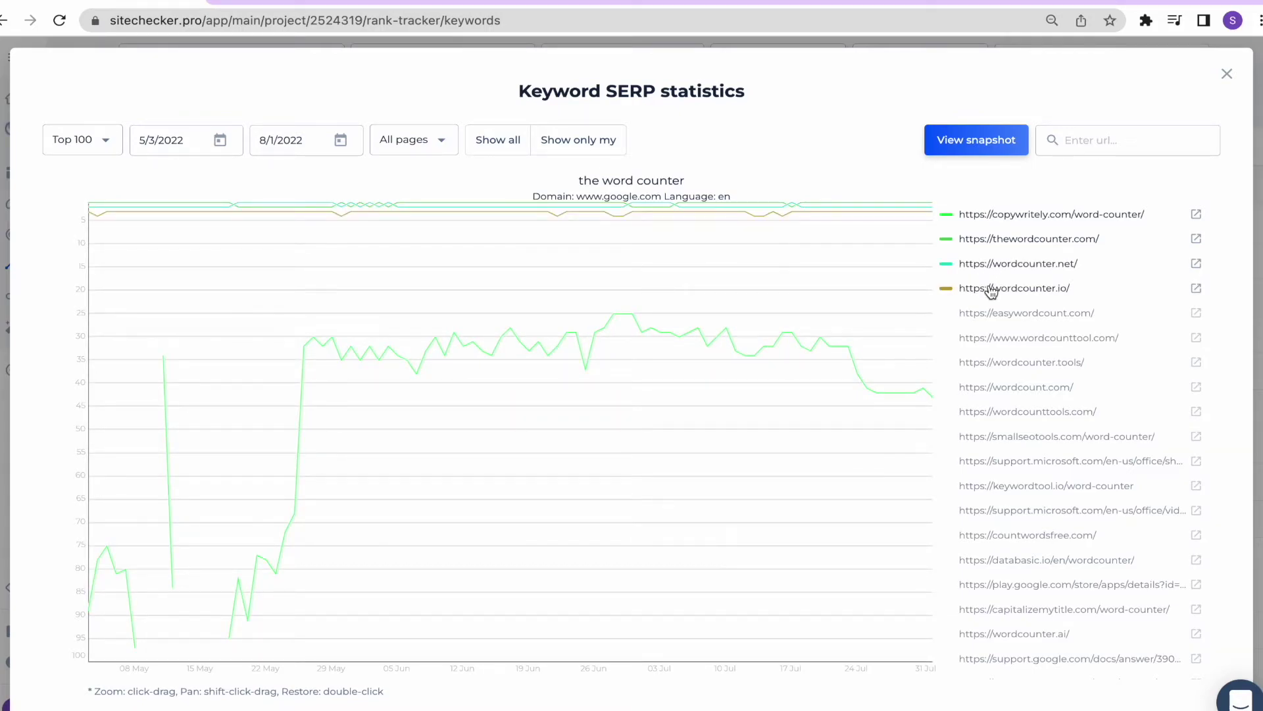
{"action": "left_click", "coordinate": [991, 289]}
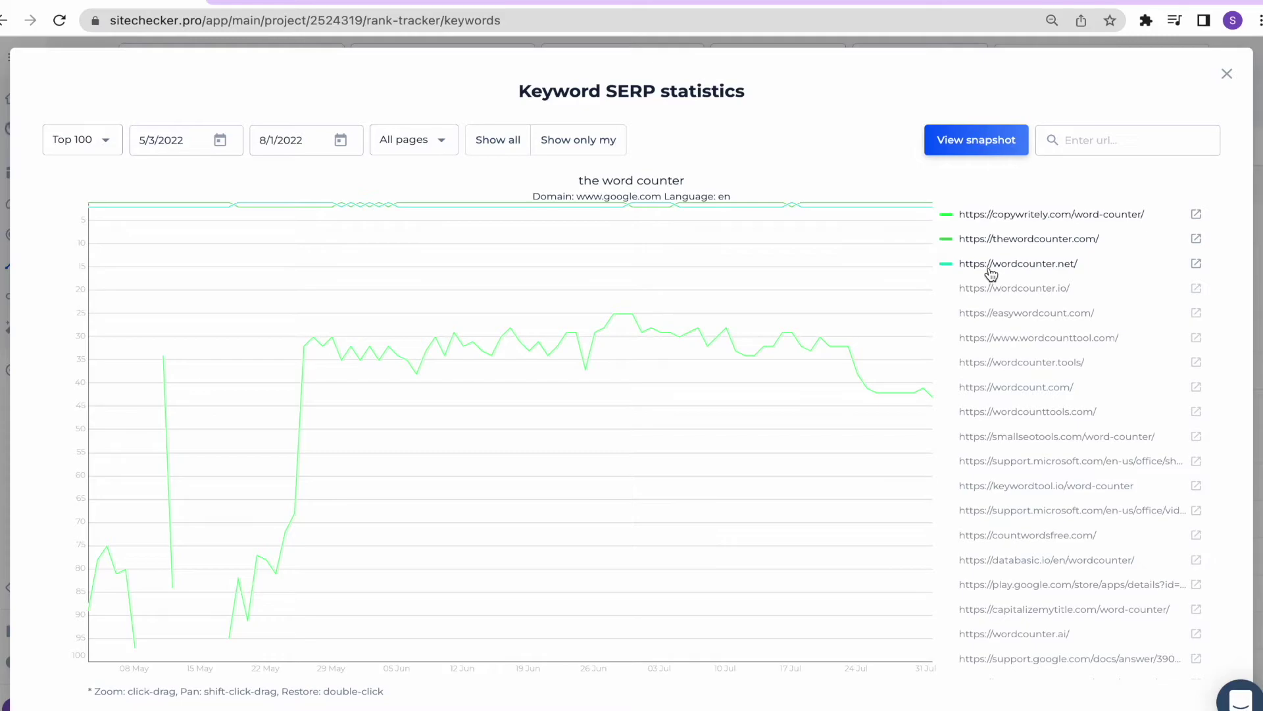
{"action": "left_click", "coordinate": [991, 267]}
{"action": "left_click", "coordinate": [991, 242]}
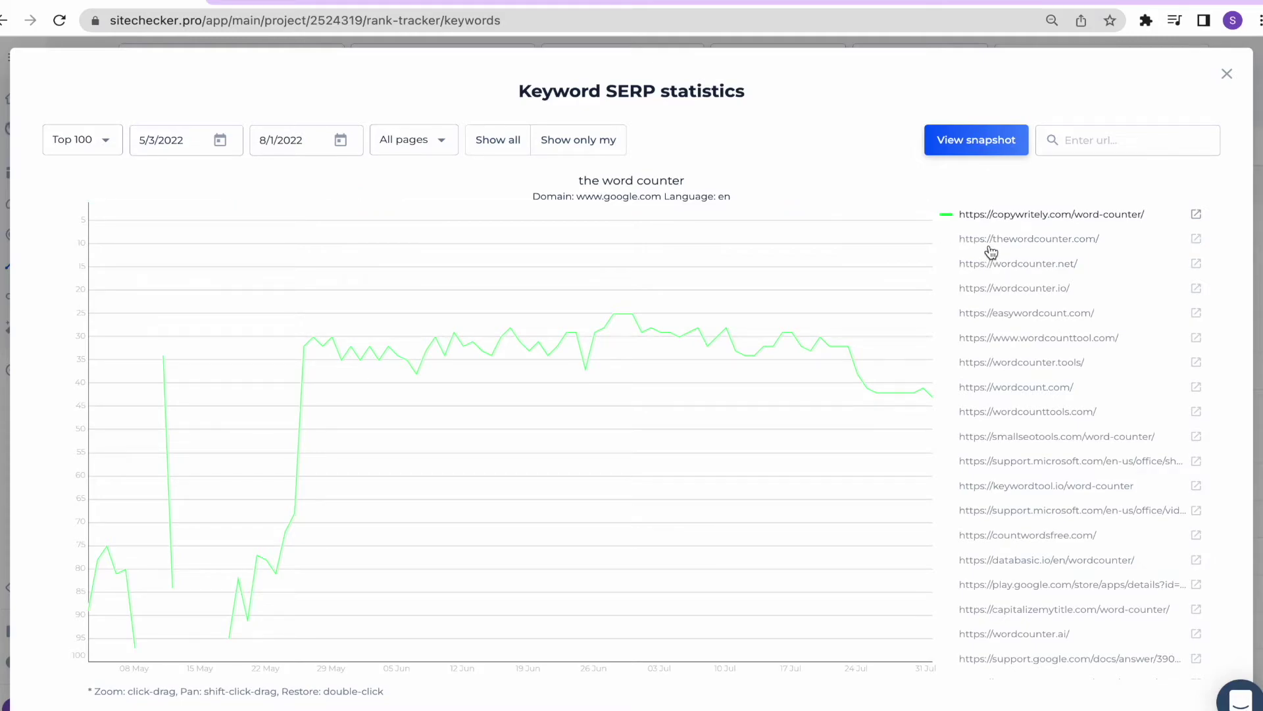
Toggle copywritely.com's ranking line, view the SERP snapshot, and close the statistics.
{"action": "left_click", "coordinate": [997, 213]}
{"action": "left_click", "coordinate": [997, 213]}
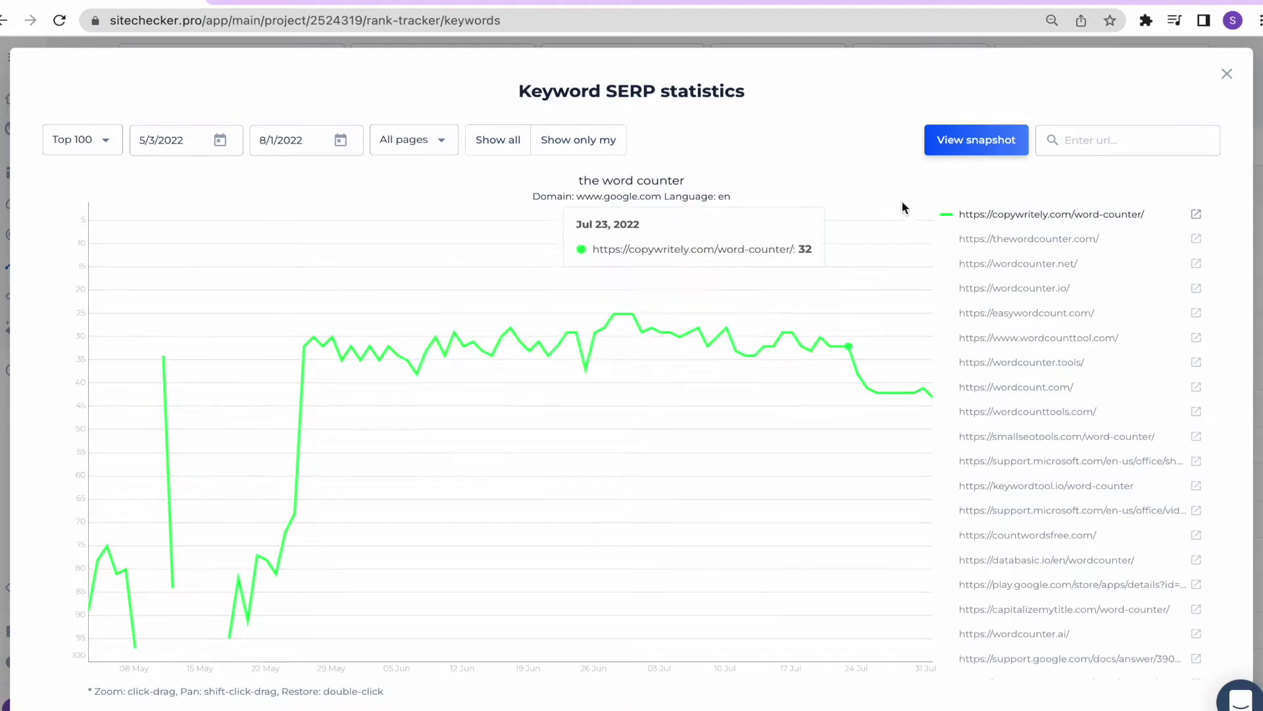
{"action": "left_click", "coordinate": [941, 141]}
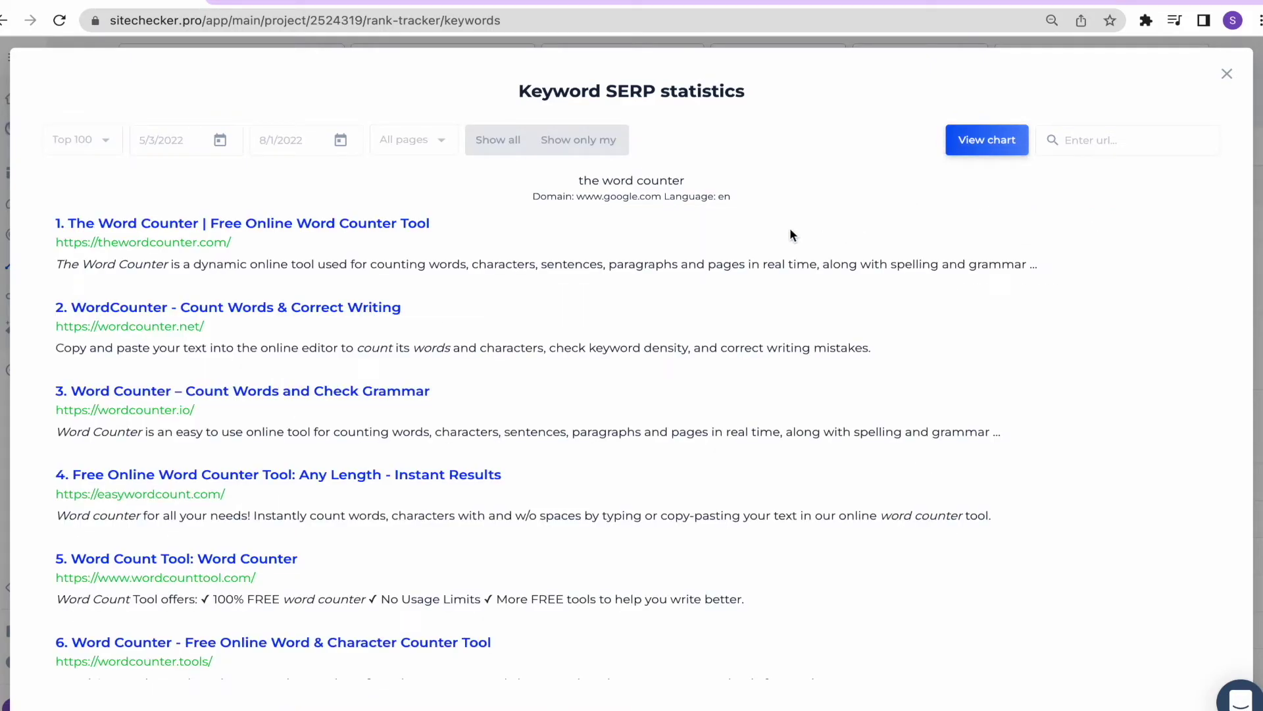
{"action": "scroll", "coordinate": [642, 373], "scroll_direction": "down", "scroll_amount": 1}
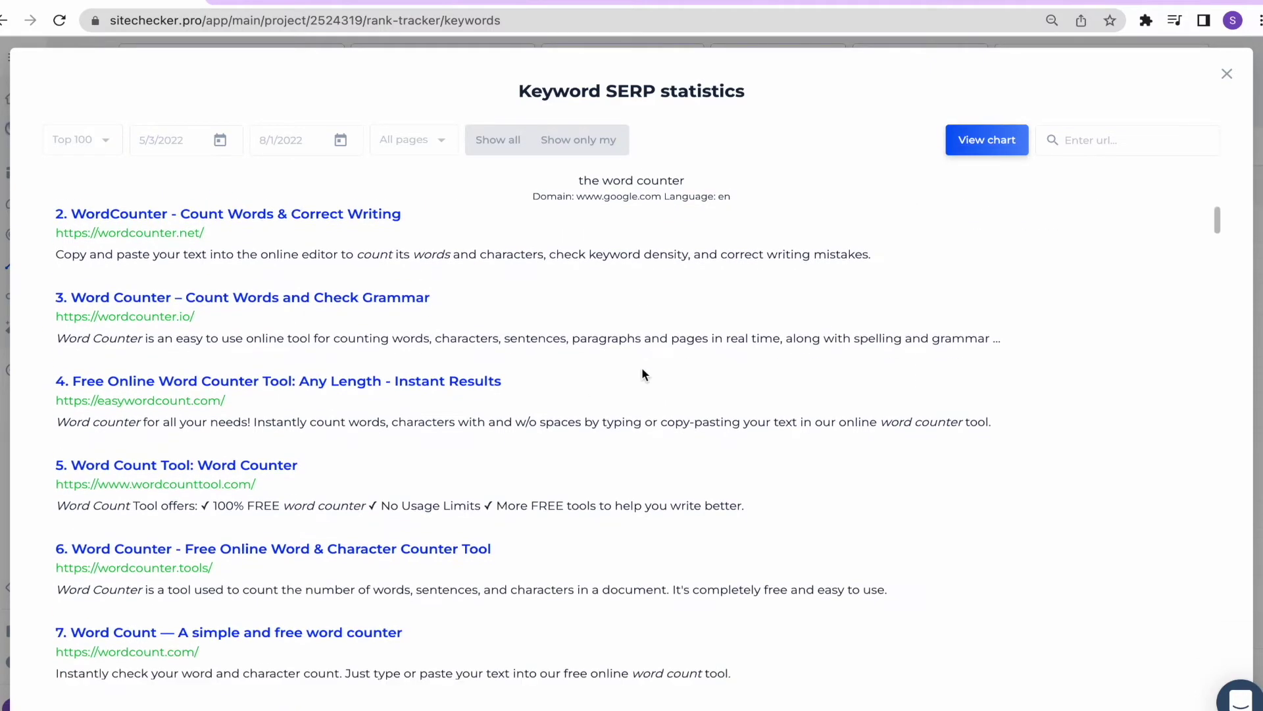
{"action": "scroll", "coordinate": [642, 373], "scroll_direction": "down", "scroll_amount": 4}
{"action": "scroll", "coordinate": [642, 374], "scroll_direction": "down", "scroll_amount": 1}
{"action": "scroll", "coordinate": [642, 373], "scroll_direction": "down", "scroll_amount": 2}
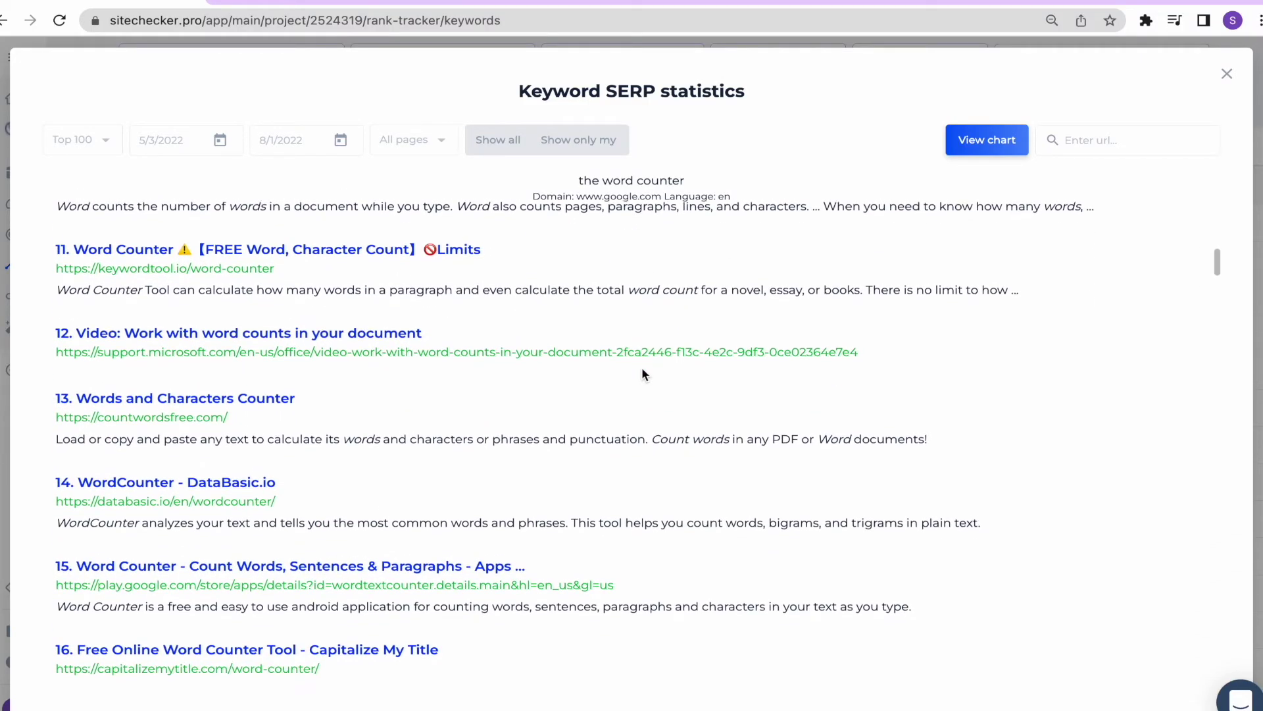
{"action": "scroll", "coordinate": [642, 376], "scroll_direction": "up", "scroll_amount": 5}
{"action": "scroll", "coordinate": [642, 376], "scroll_direction": "up", "scroll_amount": 3}
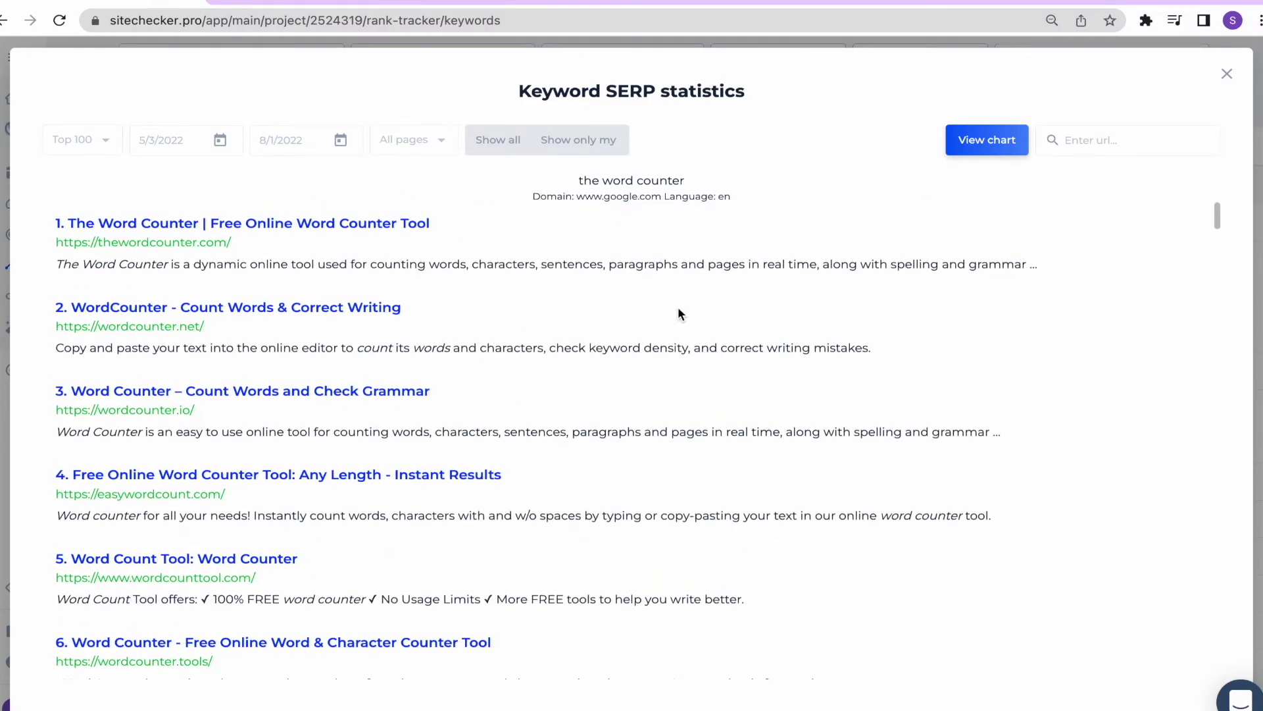
{"action": "left_click", "coordinate": [1228, 75]}
{"action": "left_click", "coordinate": [986, 147]}
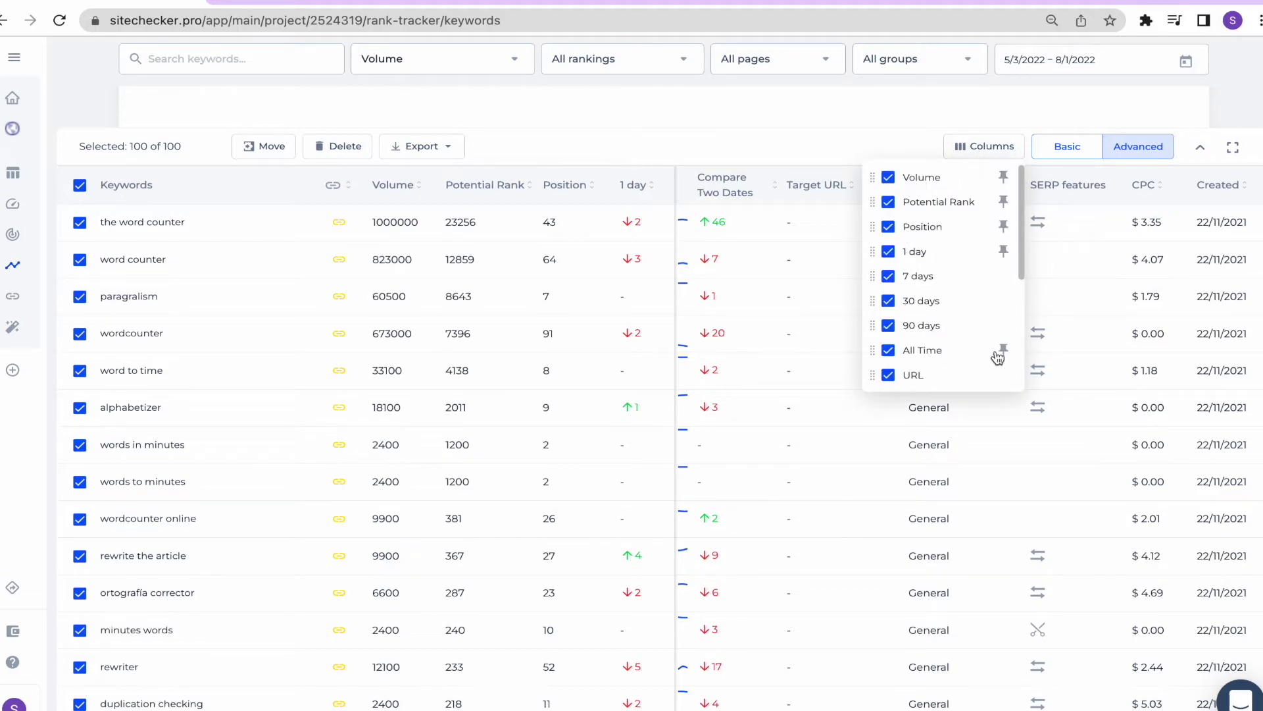
{"action": "left_click", "coordinate": [888, 253]}
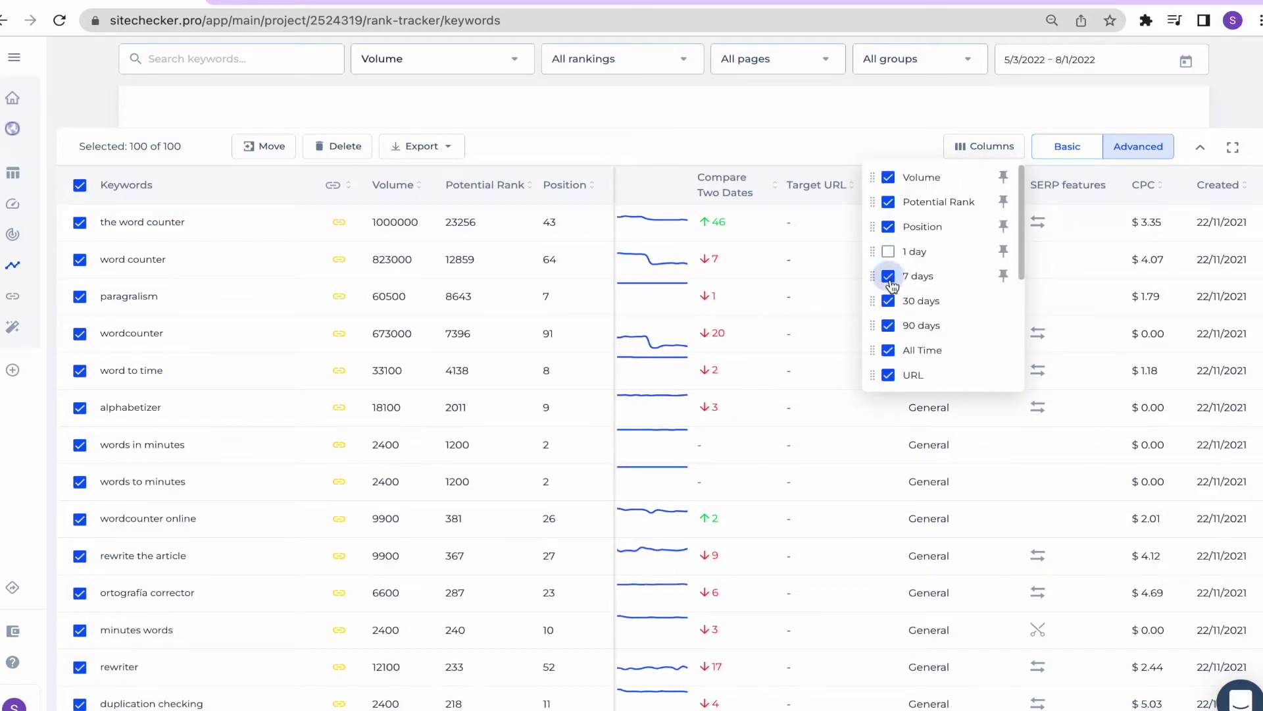
{"action": "scroll", "coordinate": [890, 285], "scroll_direction": "down", "scroll_amount": 2}
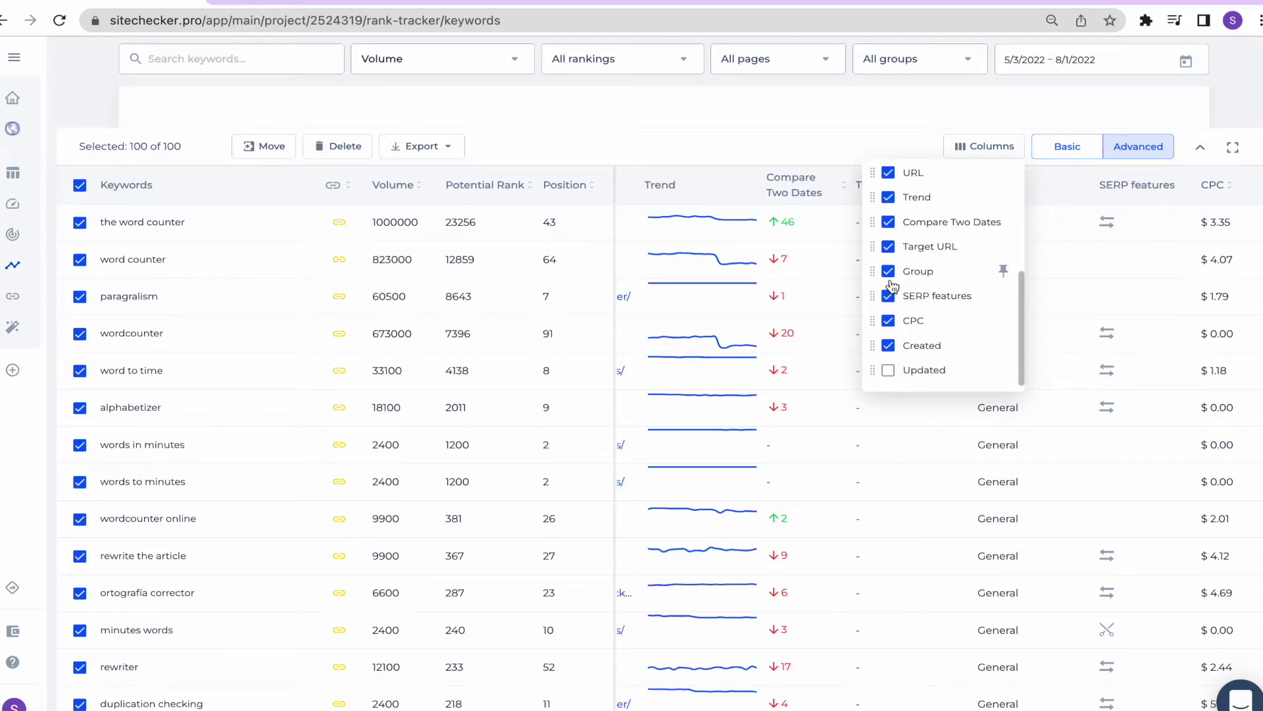
{"action": "scroll", "coordinate": [892, 274], "scroll_direction": "up", "scroll_amount": 3}
{"action": "left_click", "coordinate": [890, 252]}
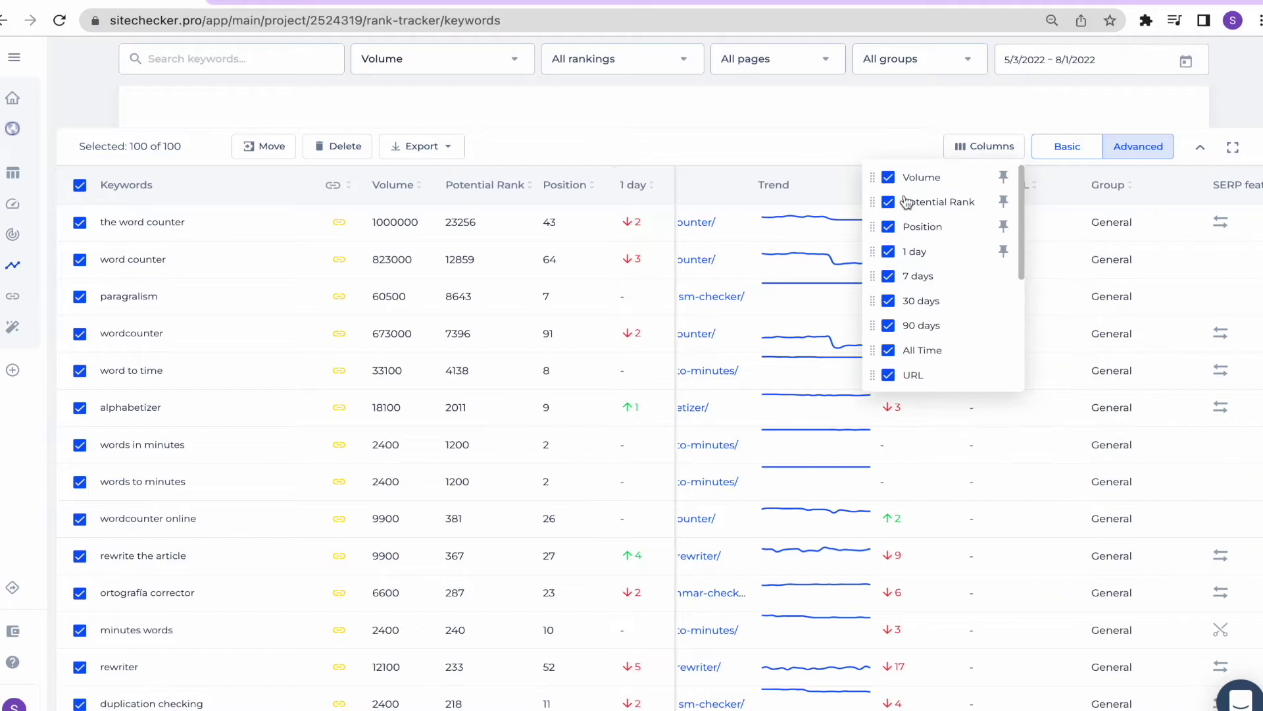
{"action": "left_click", "coordinate": [962, 144]}
{"action": "scroll", "coordinate": [897, 110], "scroll_direction": "up", "scroll_amount": 5}
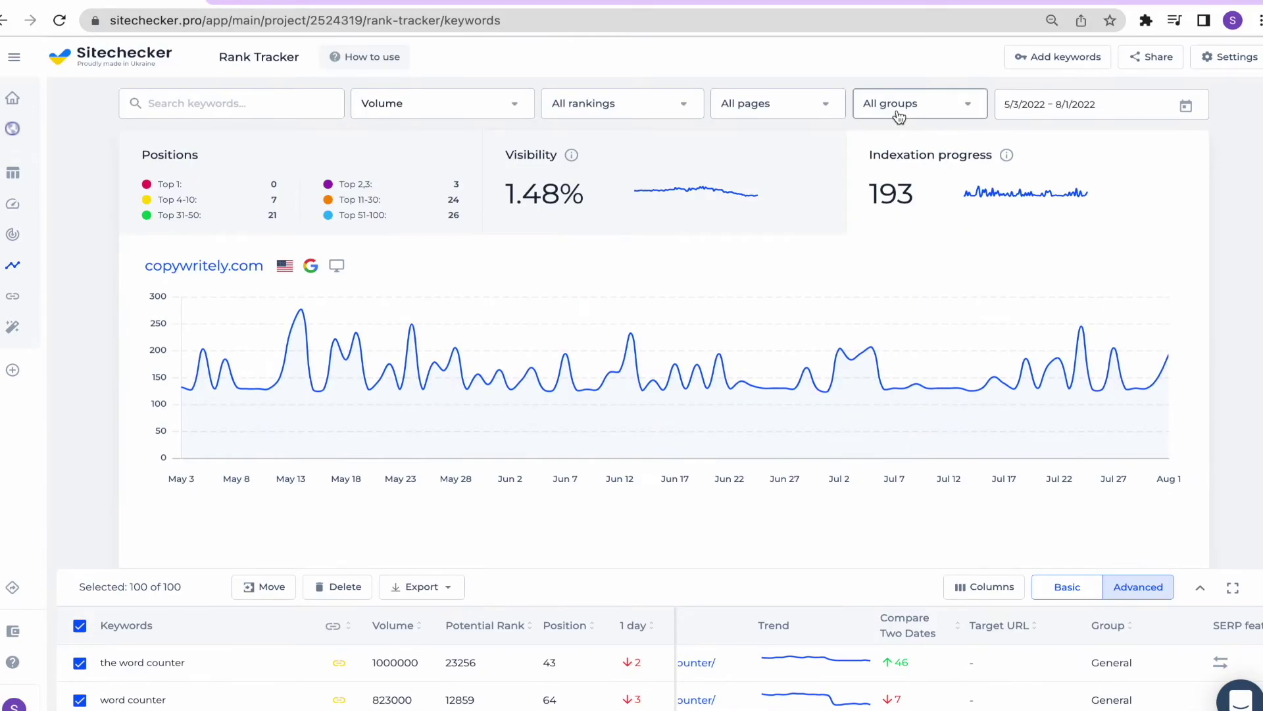
{"action": "left_click", "coordinate": [248, 101]}
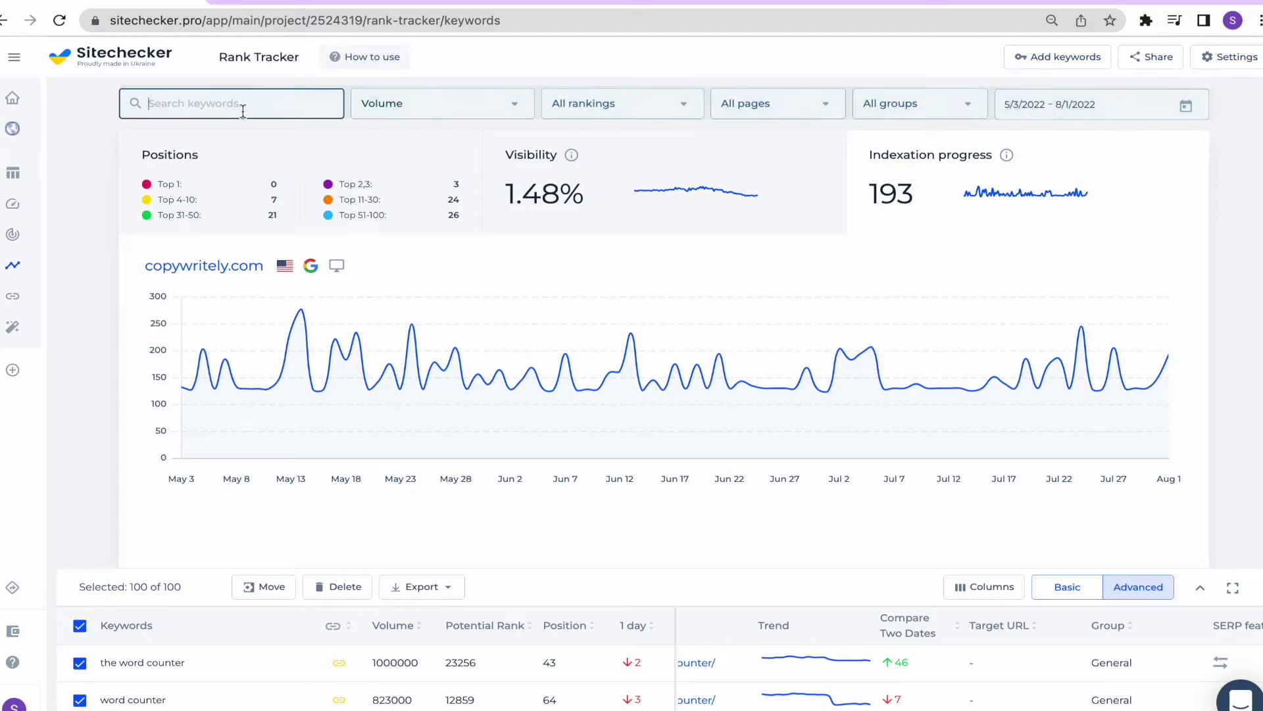
{"action": "left_click", "coordinate": [422, 99]}
{"action": "left_click", "coordinate": [583, 98]}
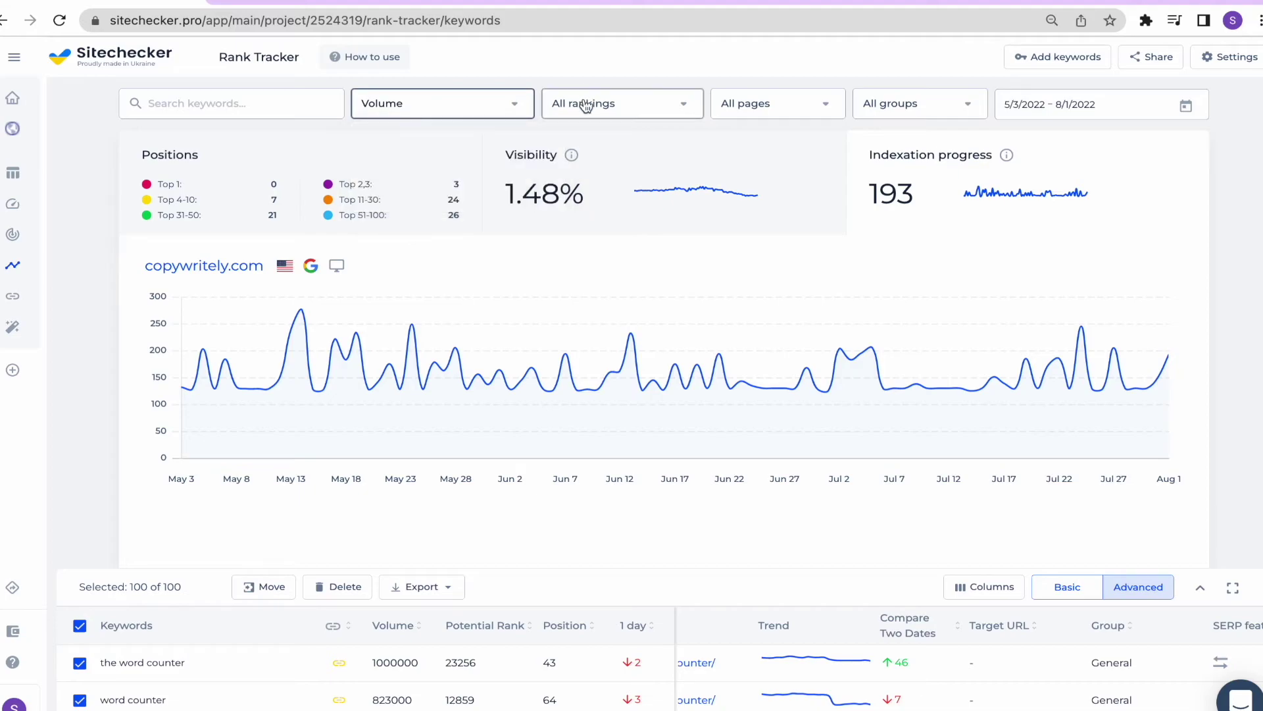
{"action": "left_click", "coordinate": [625, 104]}
{"action": "left_click", "coordinate": [753, 107]}
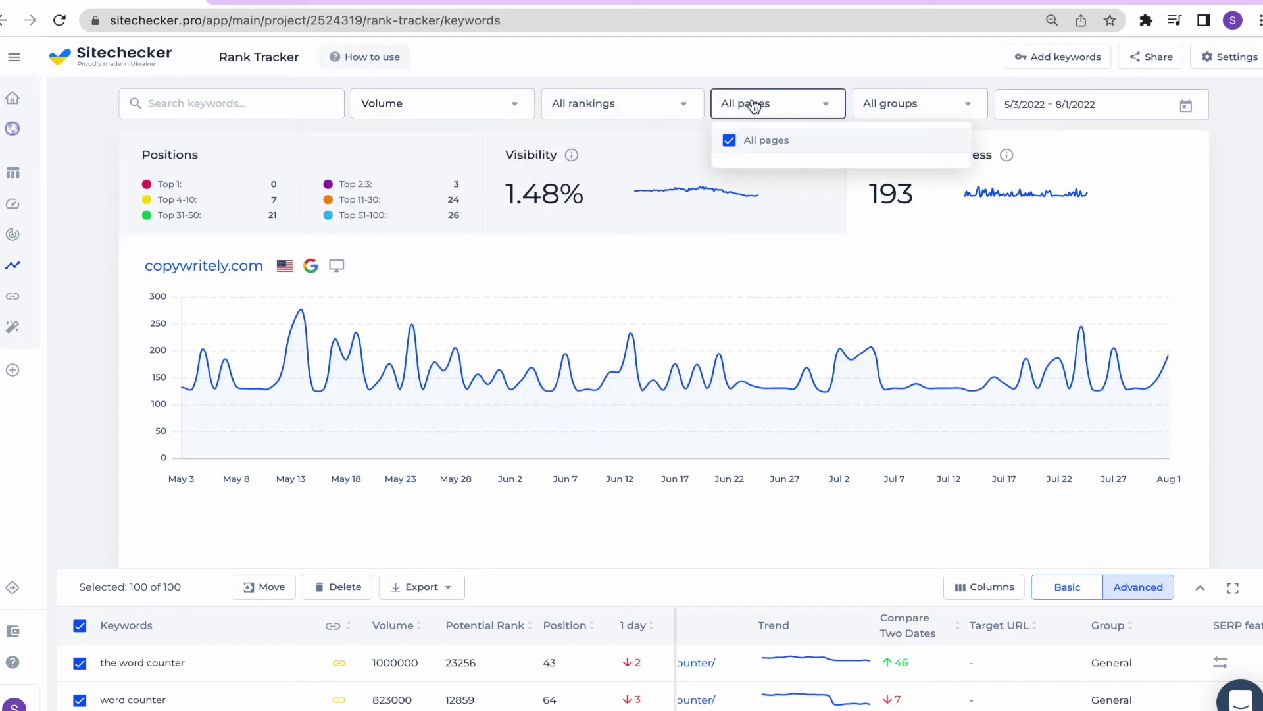
{"action": "left_click", "coordinate": [887, 107]}
{"action": "left_click", "coordinate": [1027, 111]}
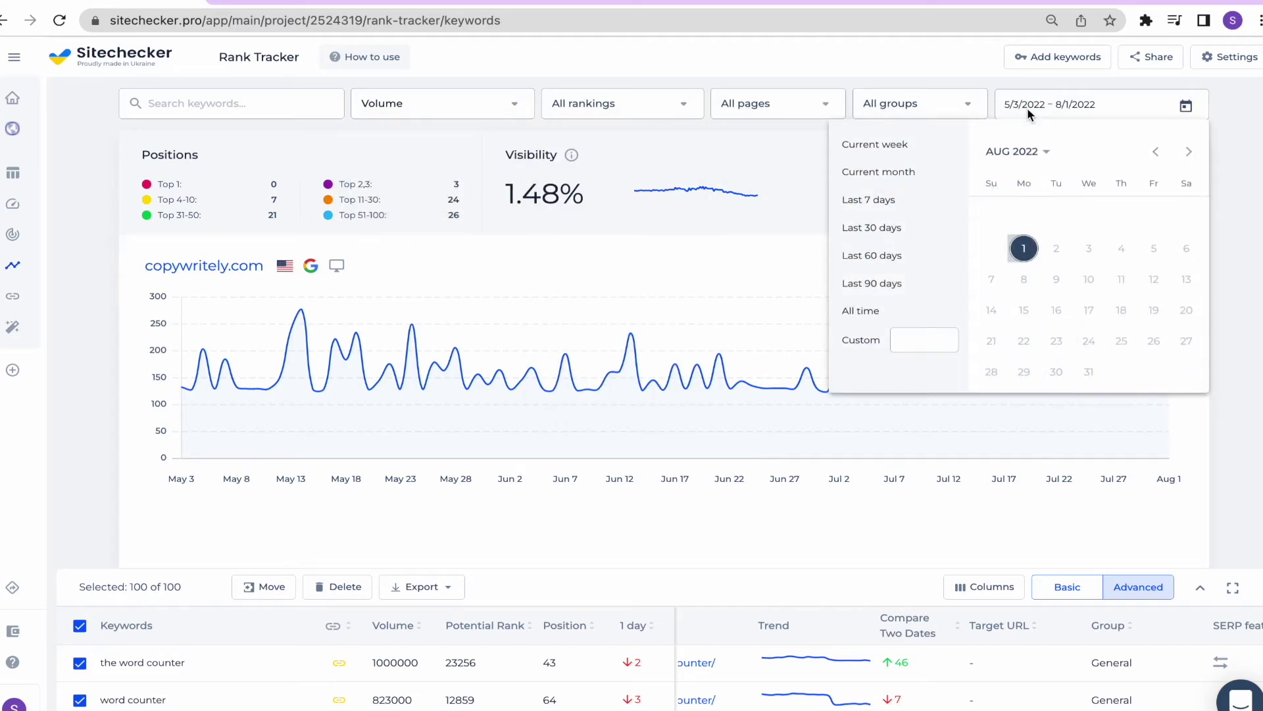
{"action": "left_click", "coordinate": [1032, 102]}
{"action": "left_click", "coordinate": [988, 78]}
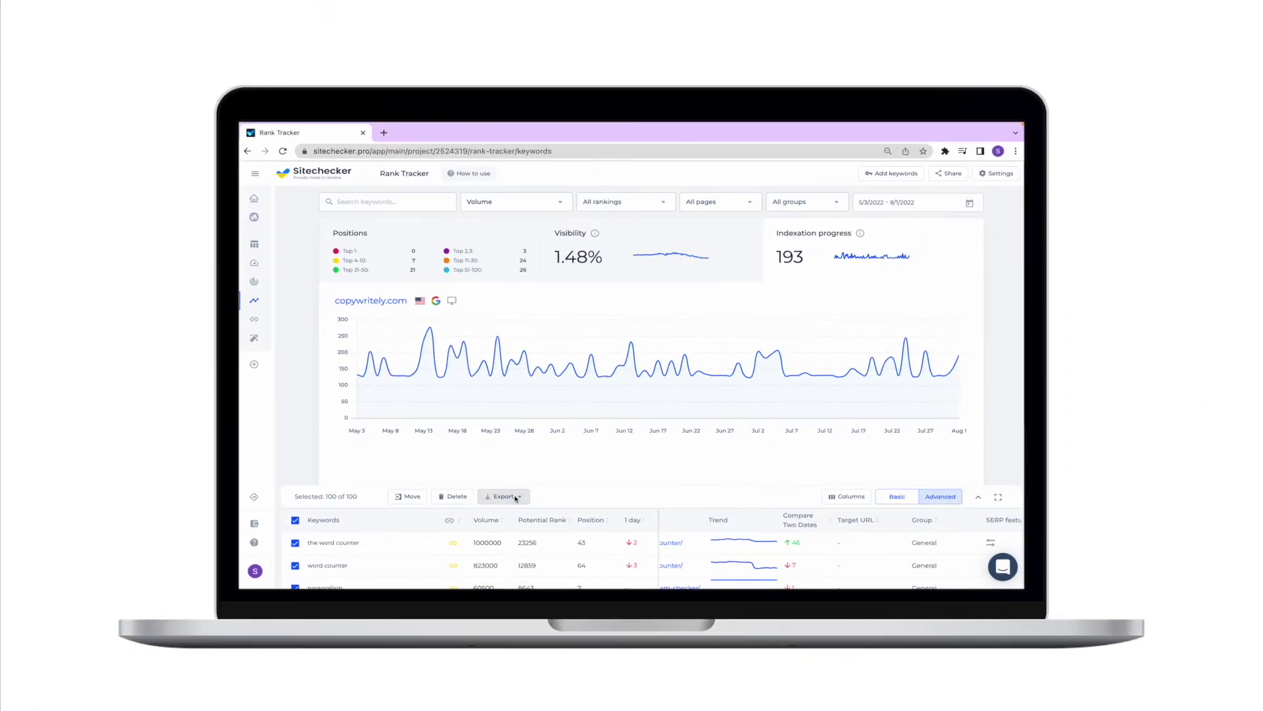
Show the keyword table's Export options: PDF, CSV, Copy and Google Sheets.
{"action": "left_click", "coordinate": [467, 555]}
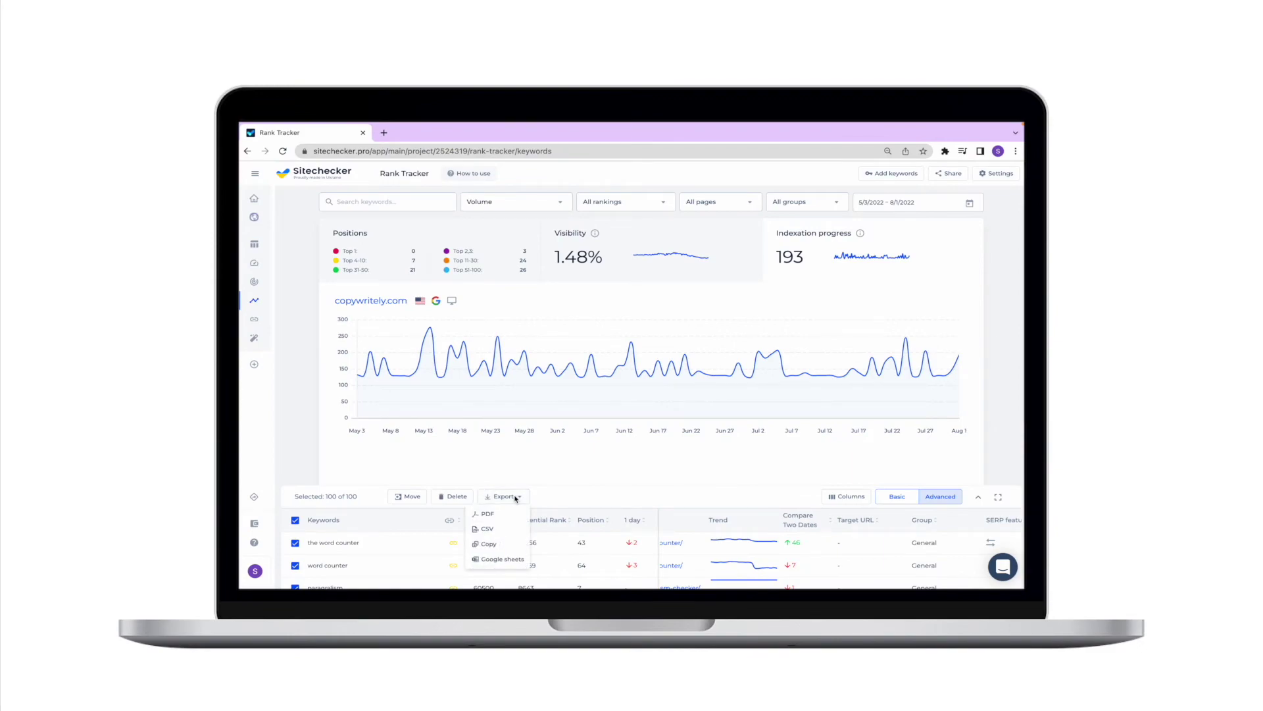